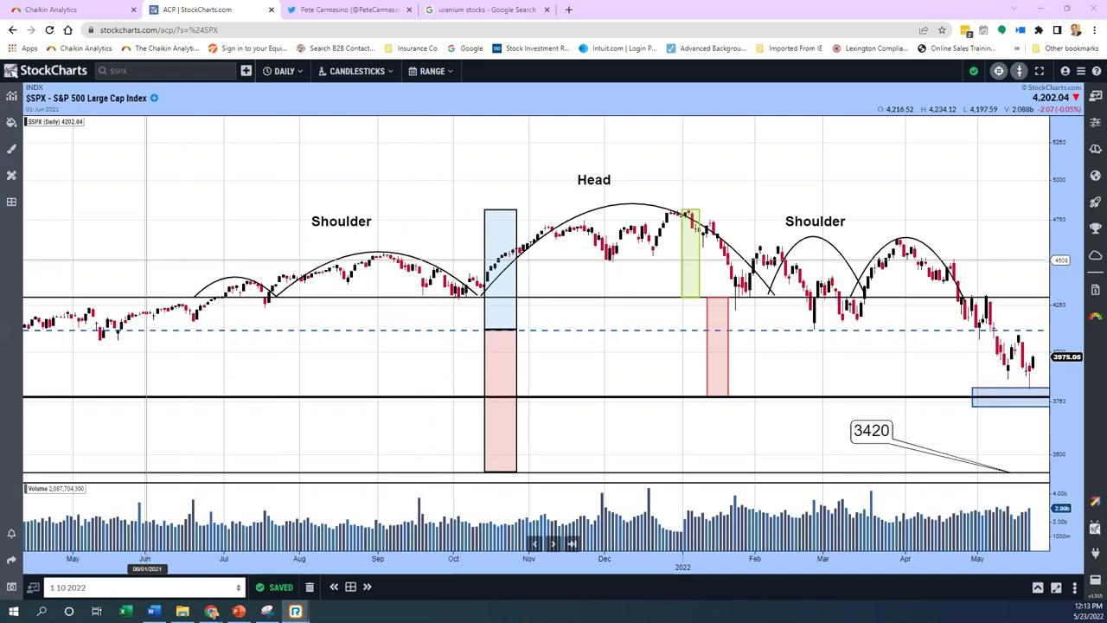
- Review the SPX pattern tweet, then select the chart's head-and-shoulders arcs, support line and boxes
left_click(334, 10)
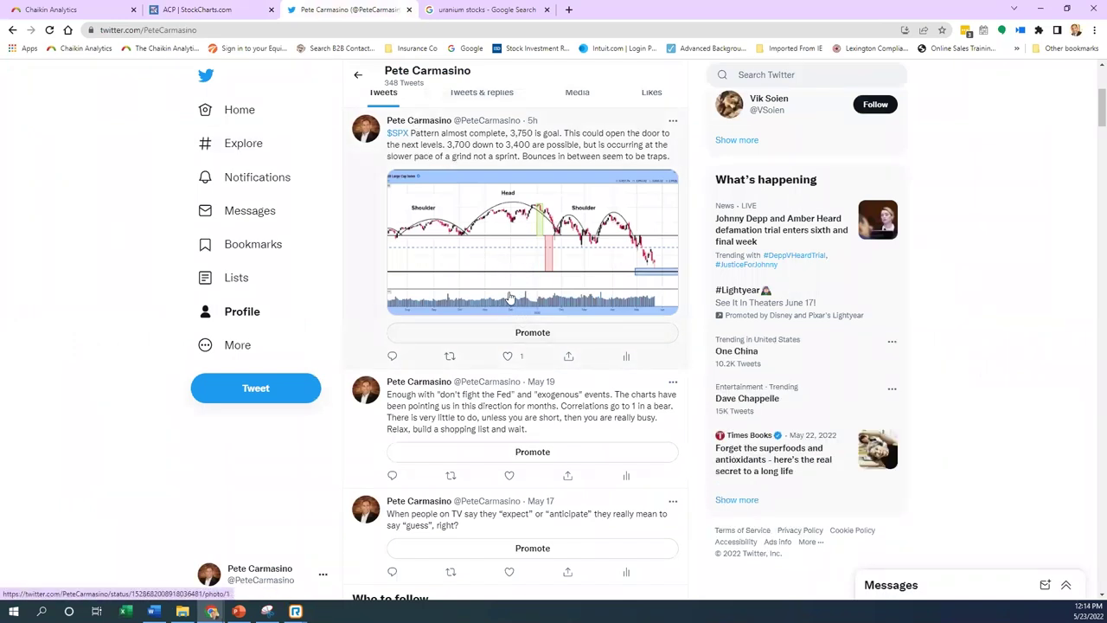
left_click(216, 9)
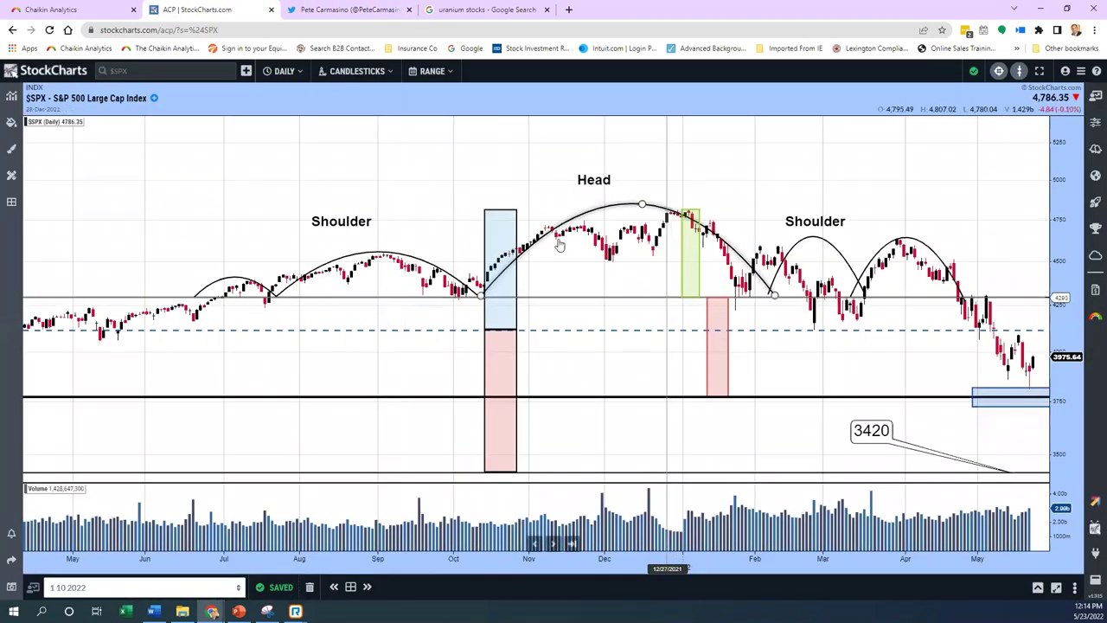
left_click(347, 259)
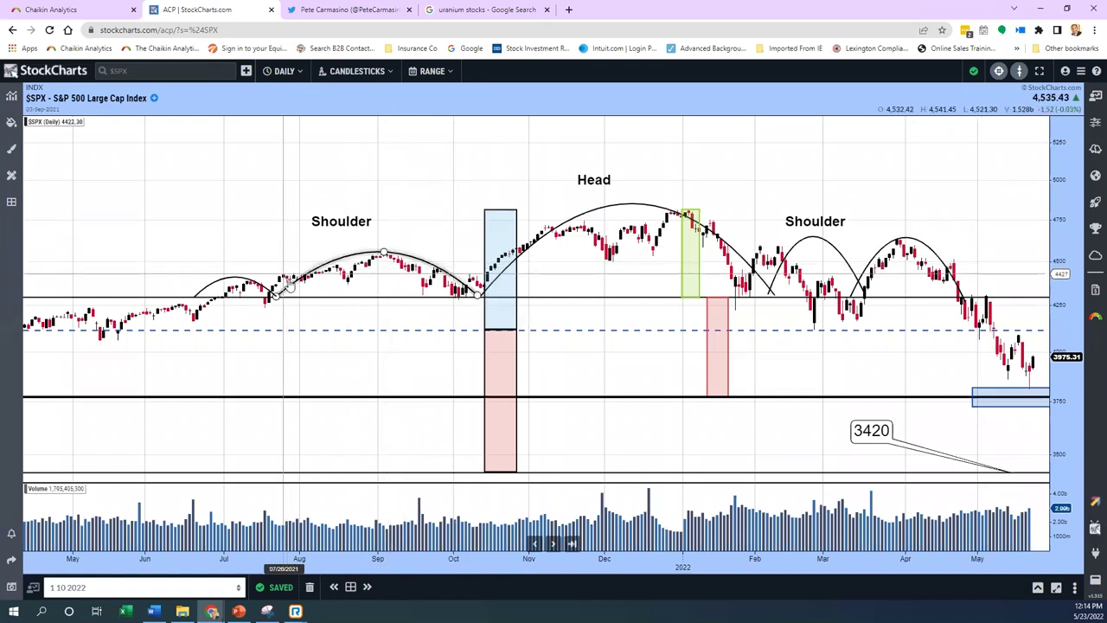
left_click(617, 212)
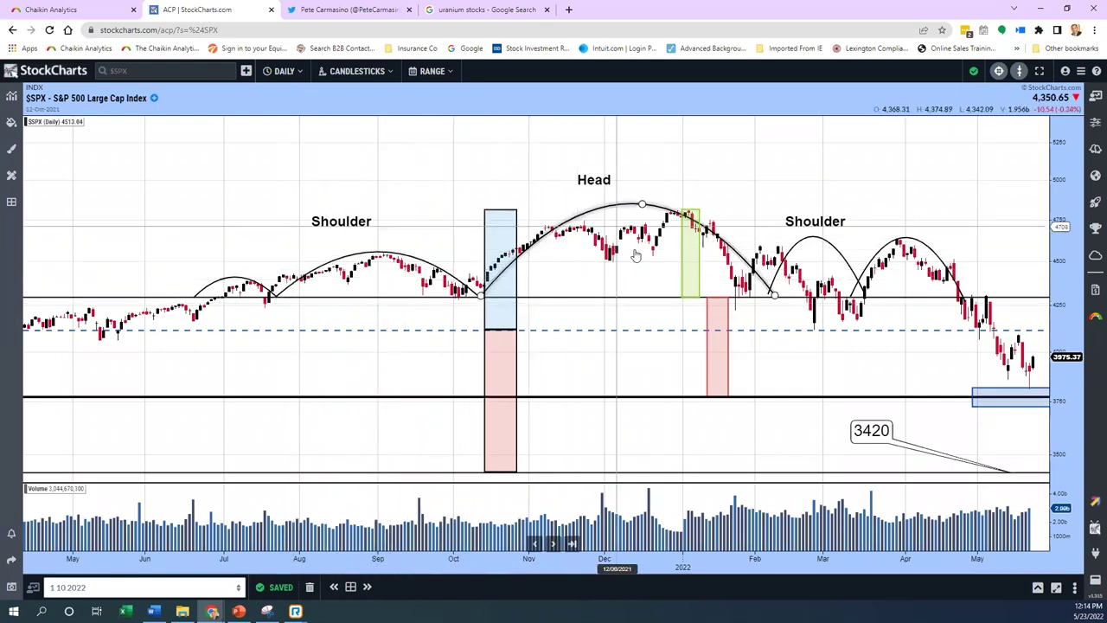
left_click(686, 216)
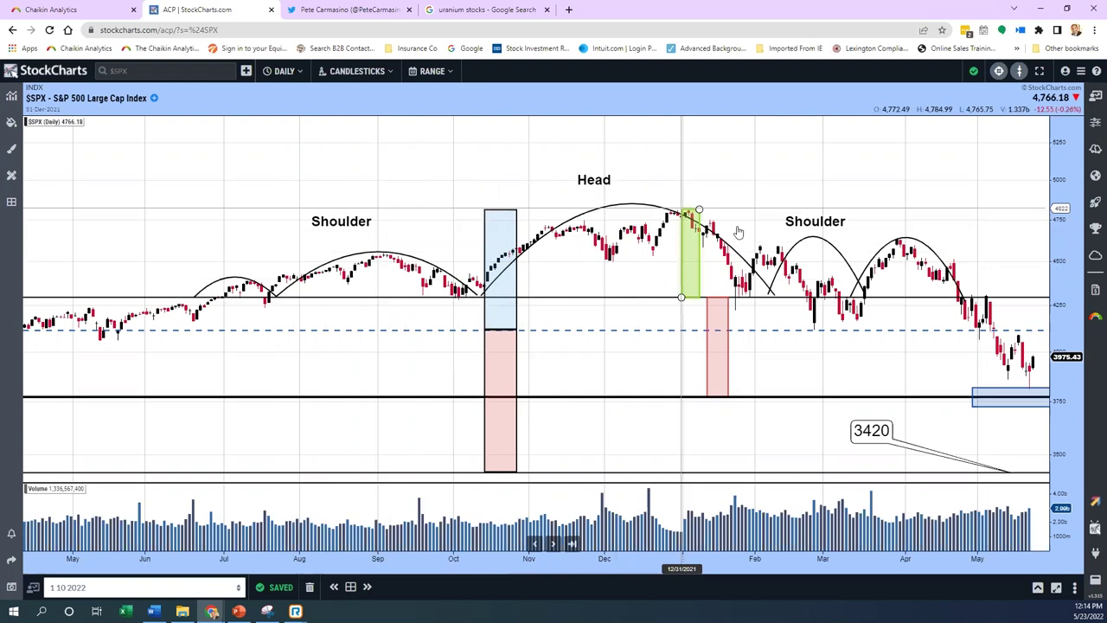
left_click(780, 300)
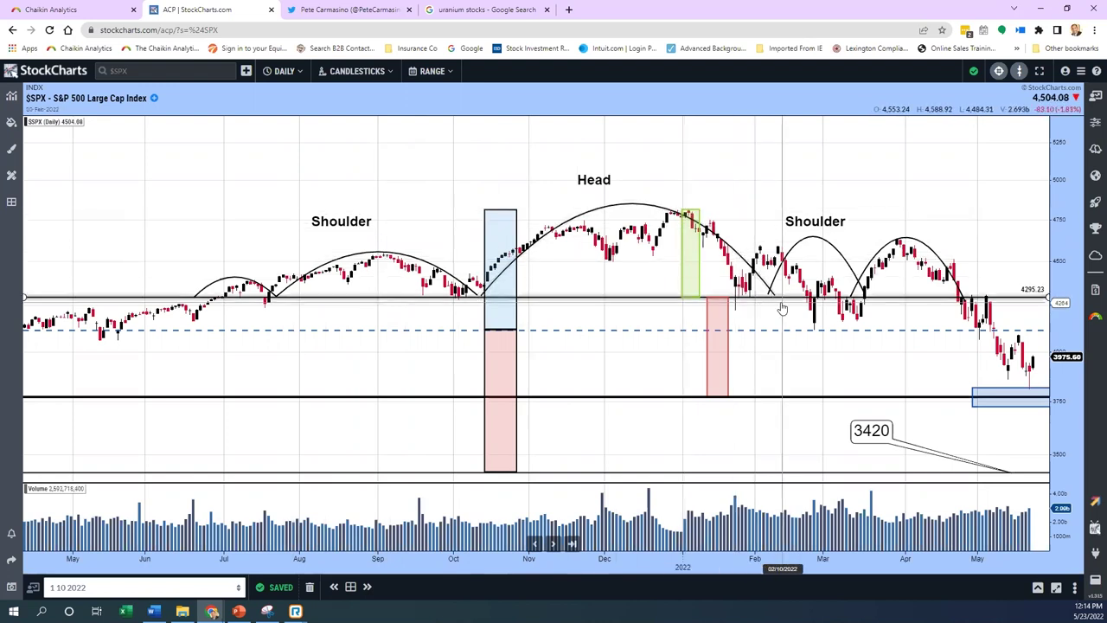
left_click(781, 307)
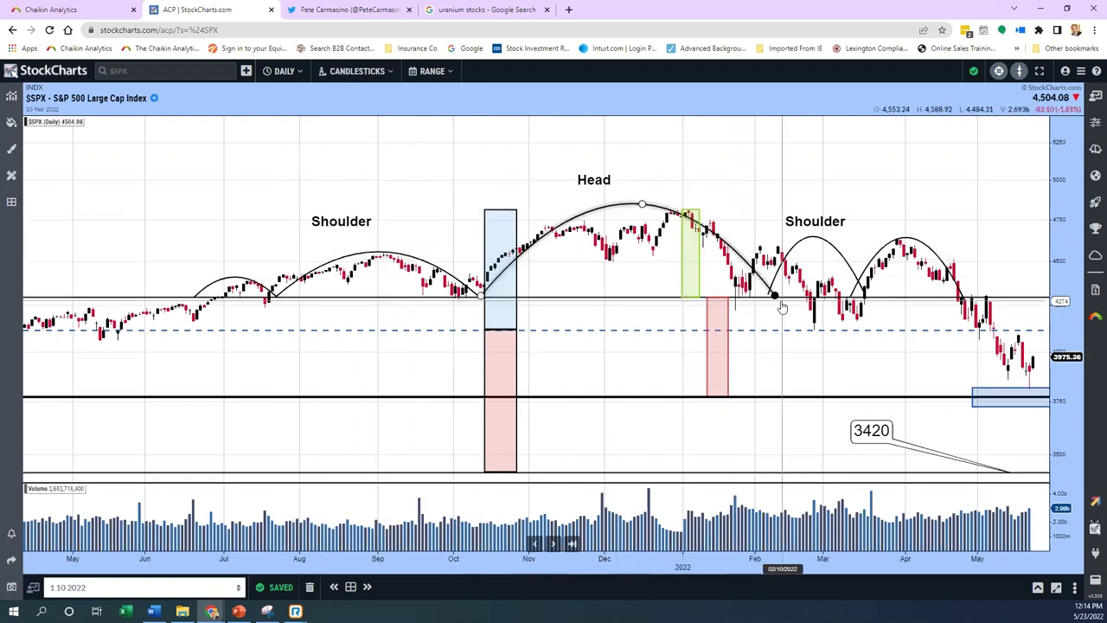
left_click(693, 223)
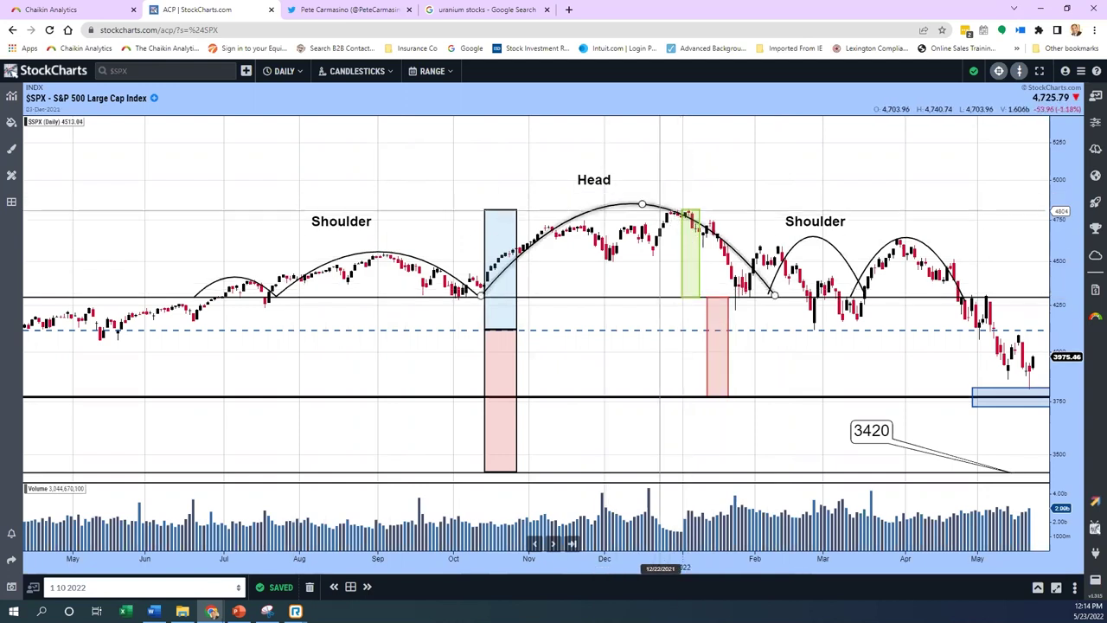
left_click(709, 303)
left_click(698, 300)
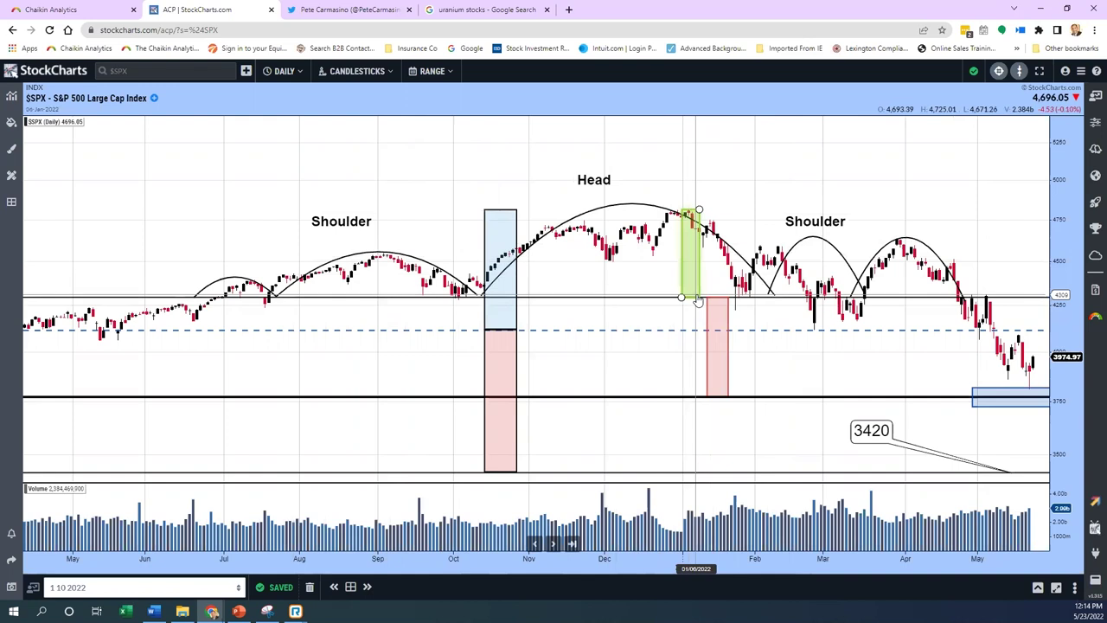
- Lower the bottom support line to about 3771 and stretch the price scale up to 5500
left_click(735, 398)
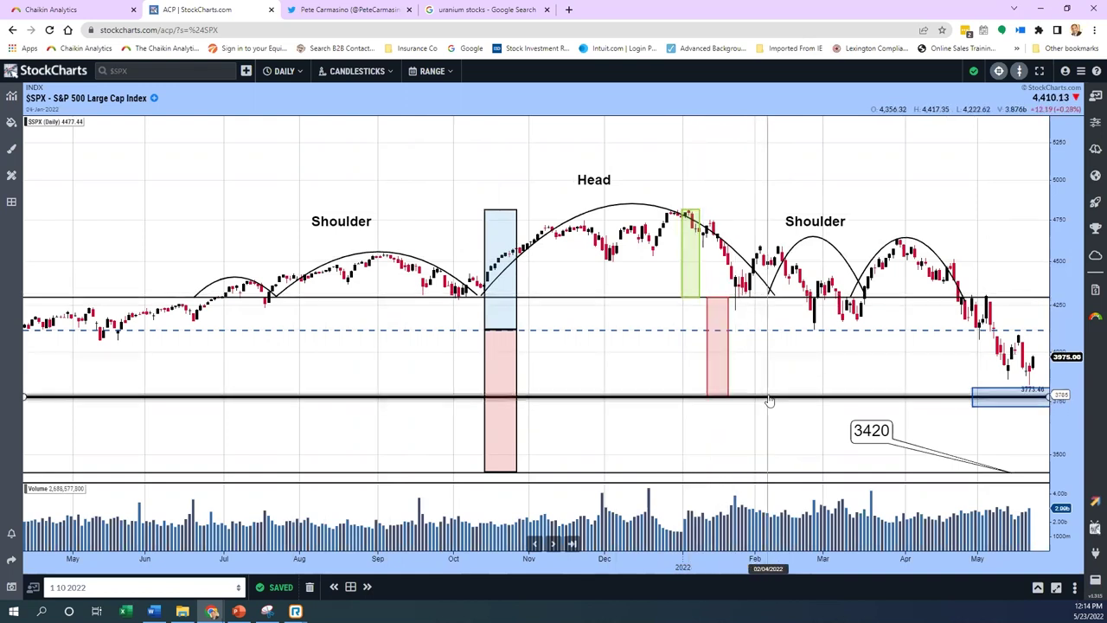
left_click_drag(773, 403, 774, 404)
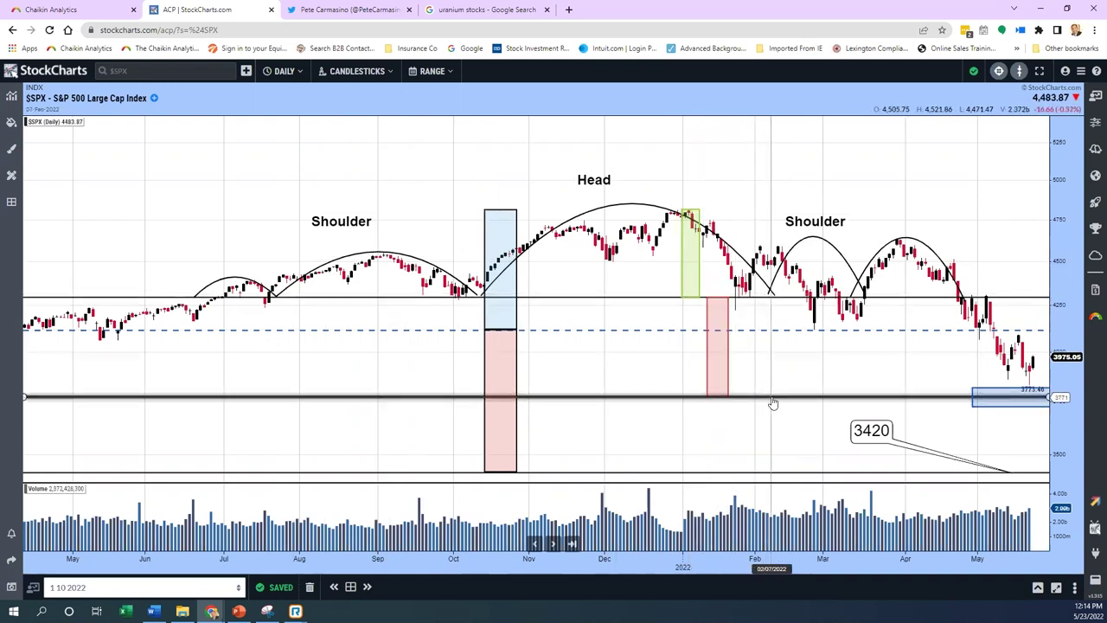
left_click_drag(1066, 246, 1069, 262)
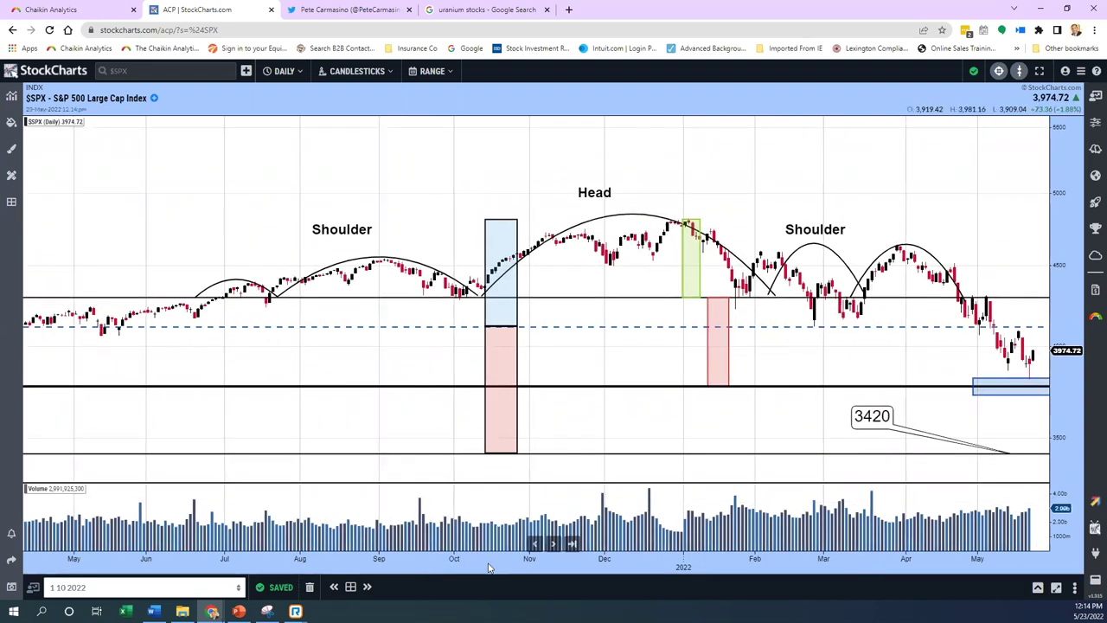
- Compress the $SPX time axis with empty space into June 2022, select the blue target box, and view the tweet
left_click_drag(489, 568, 440, 559)
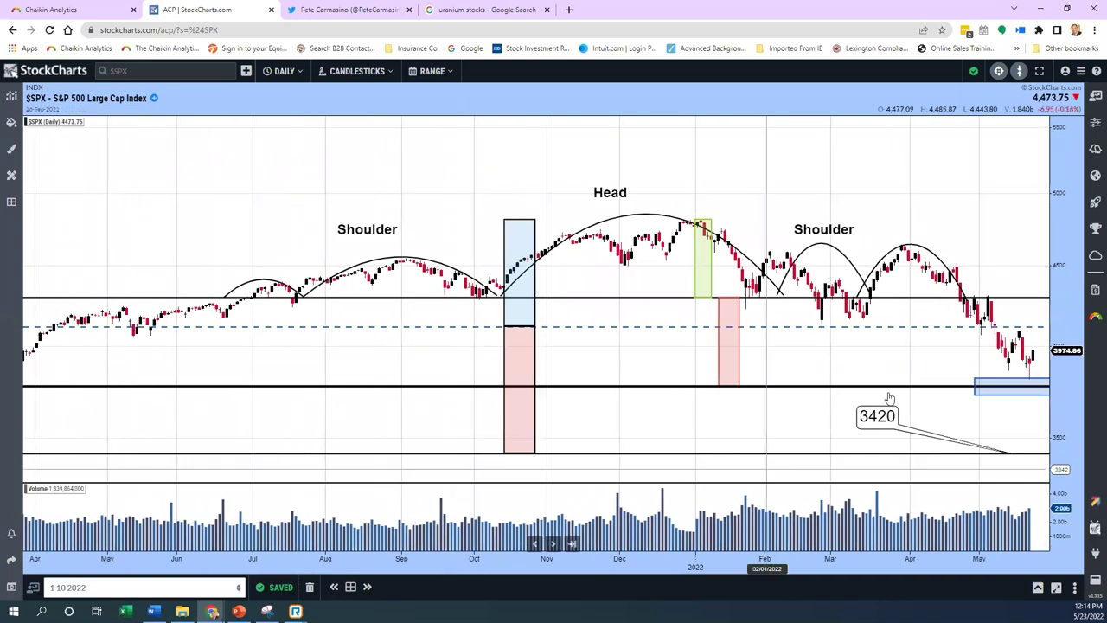
left_click_drag(987, 187, 952, 175)
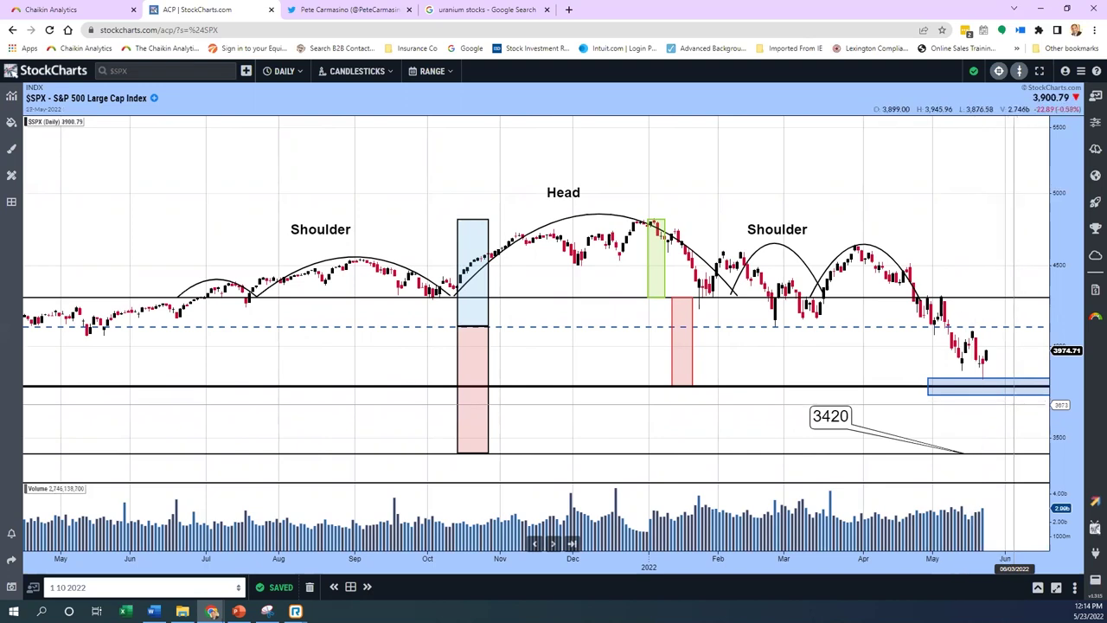
left_click(986, 384)
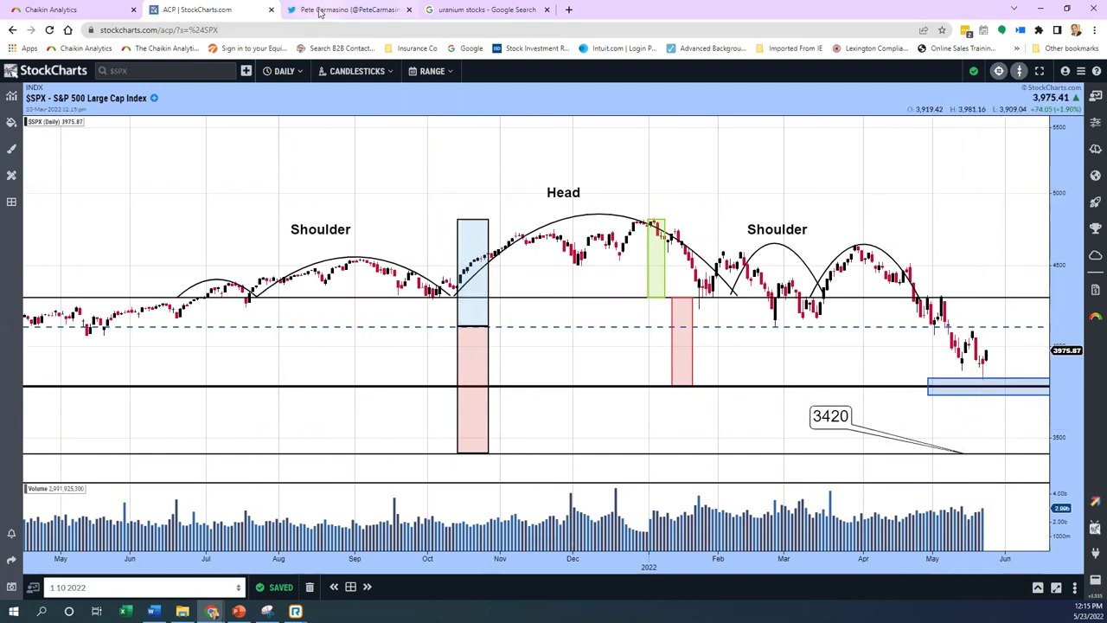
left_click(346, 9)
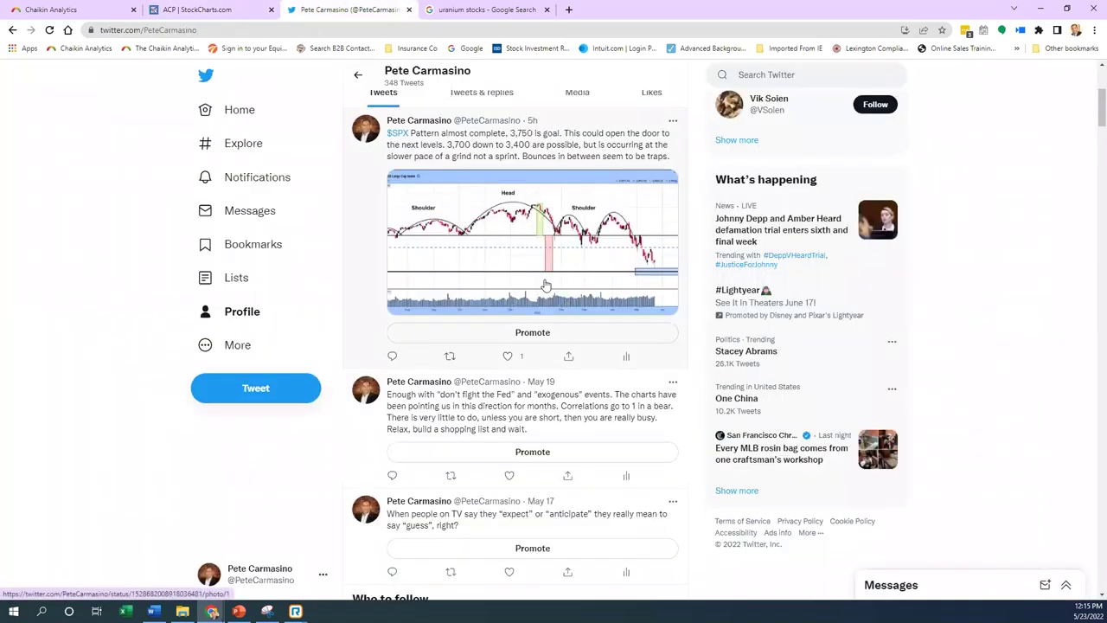
key("ctrl+shift+Tab")
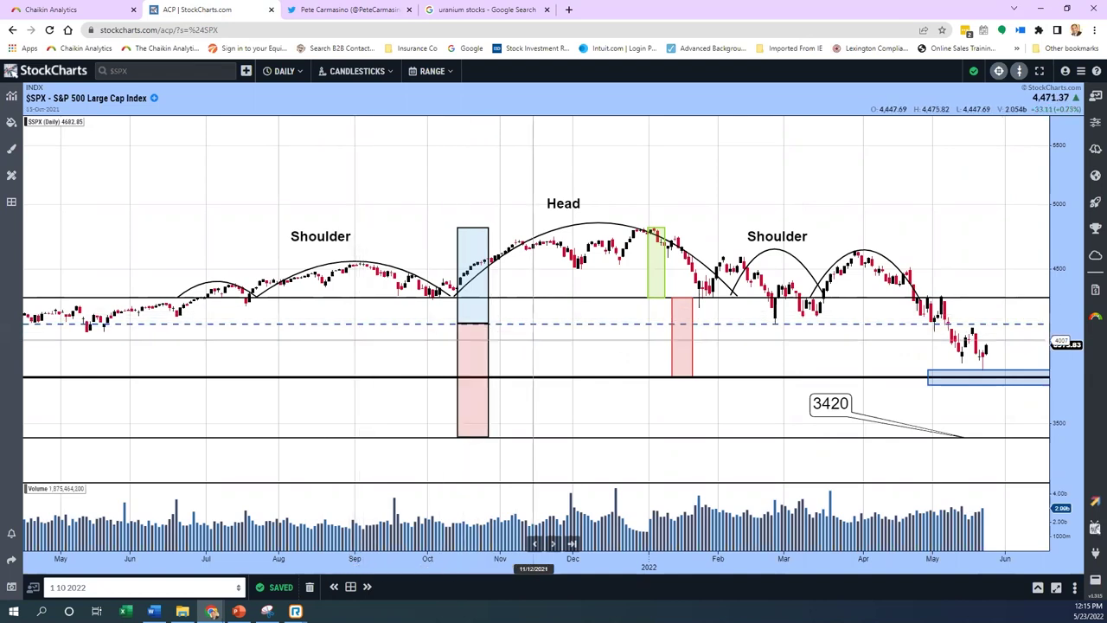
left_click(489, 357)
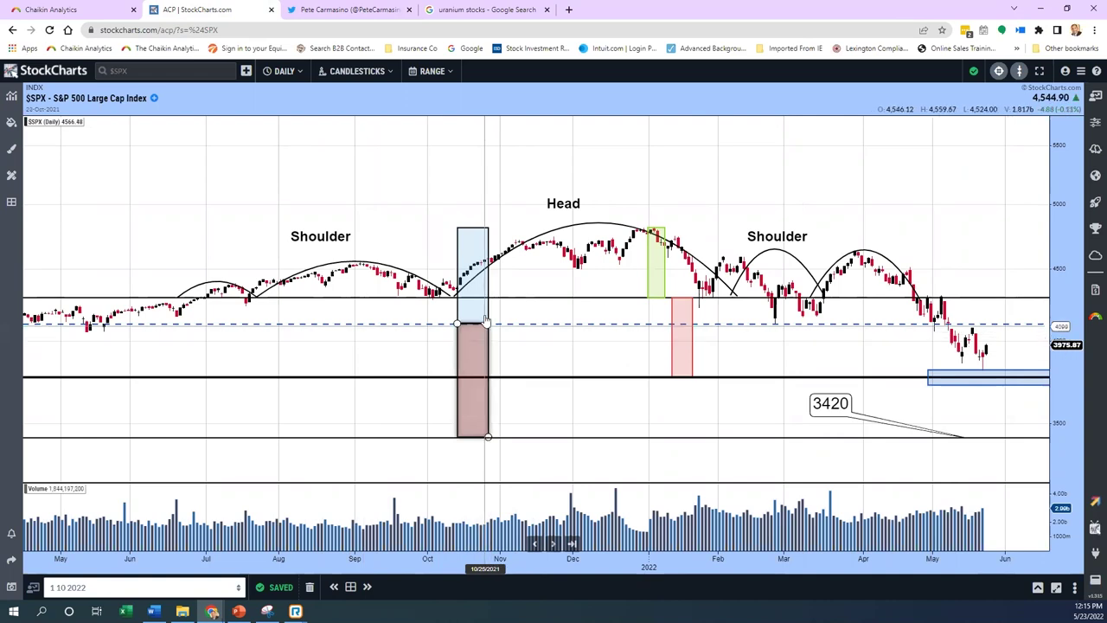
left_click(488, 234)
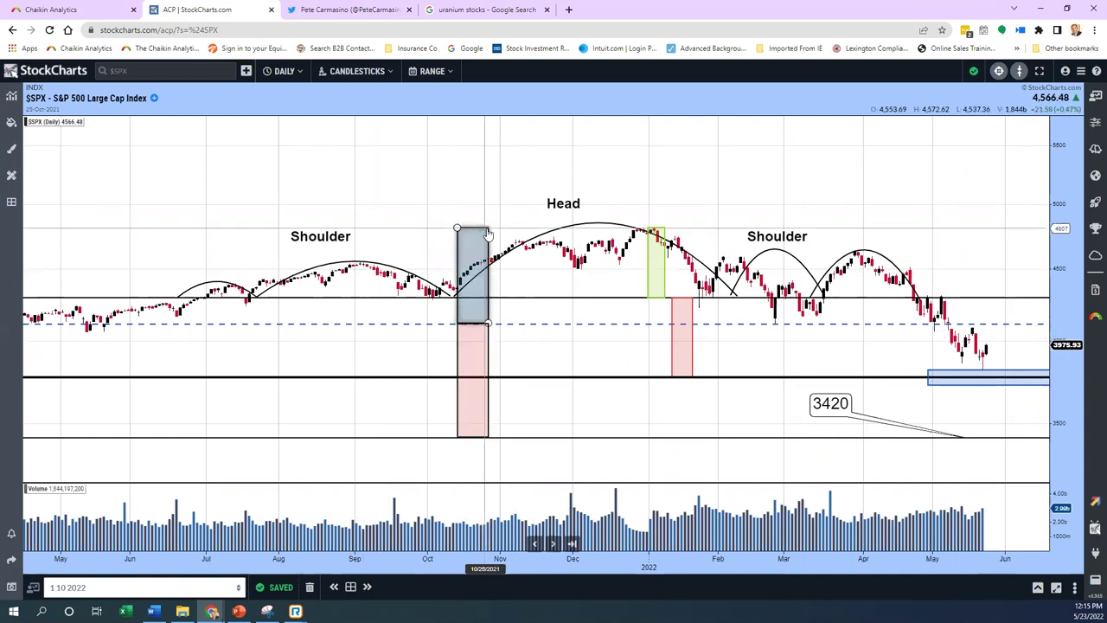
left_click(489, 327)
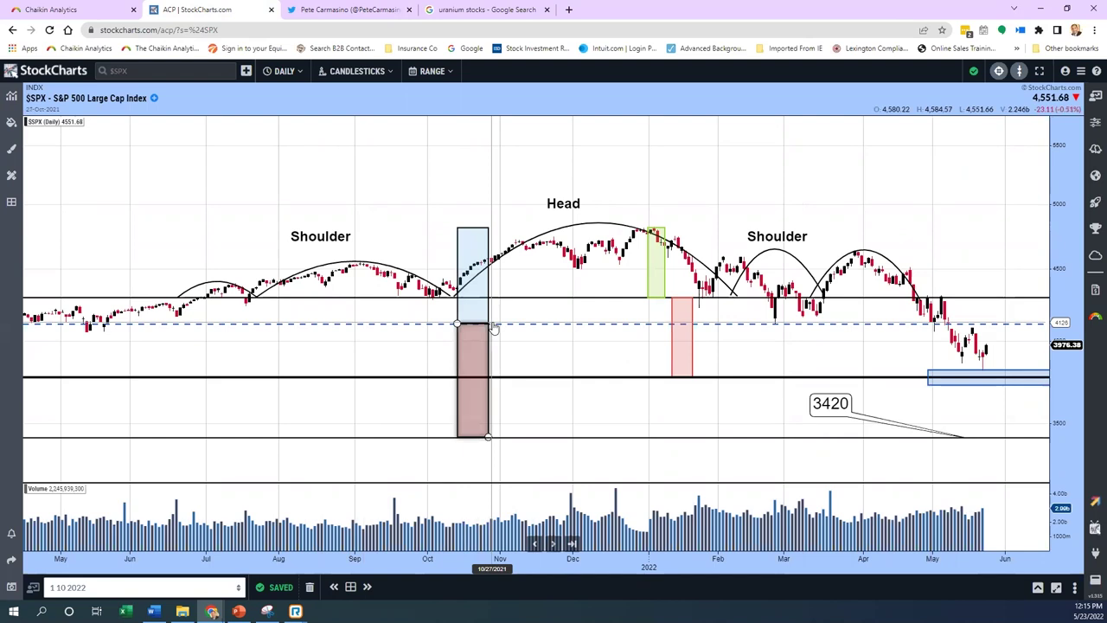
left_click(507, 327)
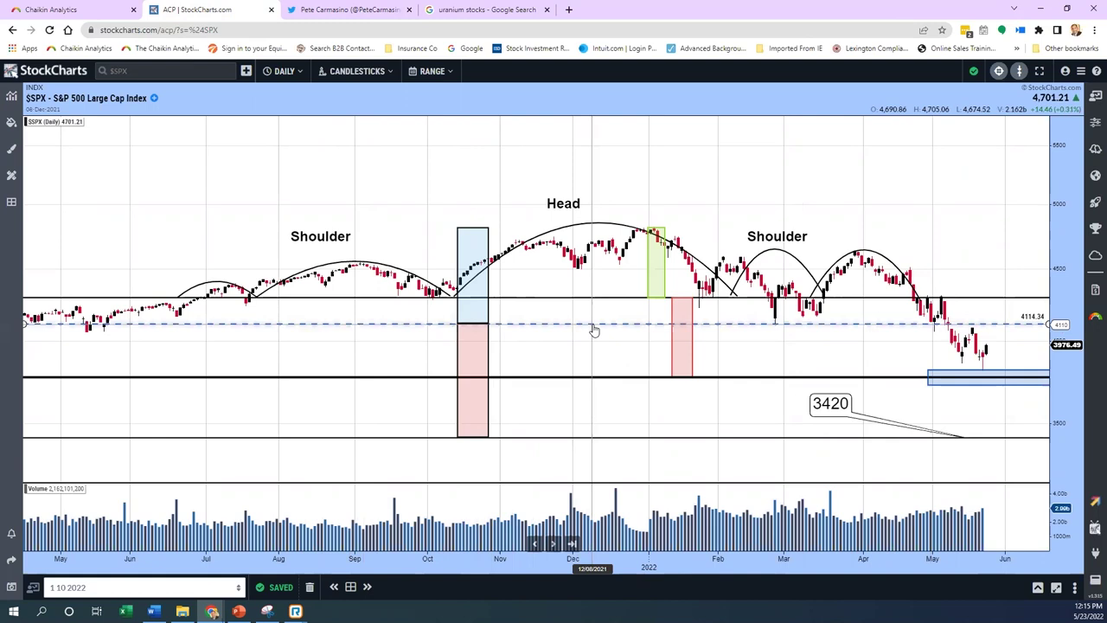
left_click(917, 378)
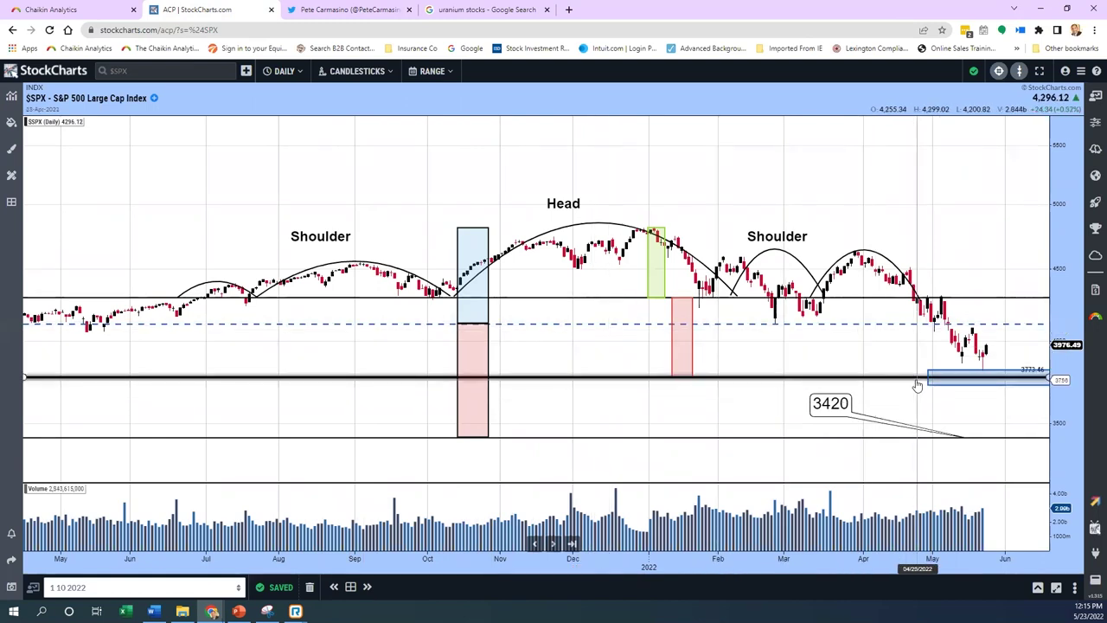
left_click(964, 439)
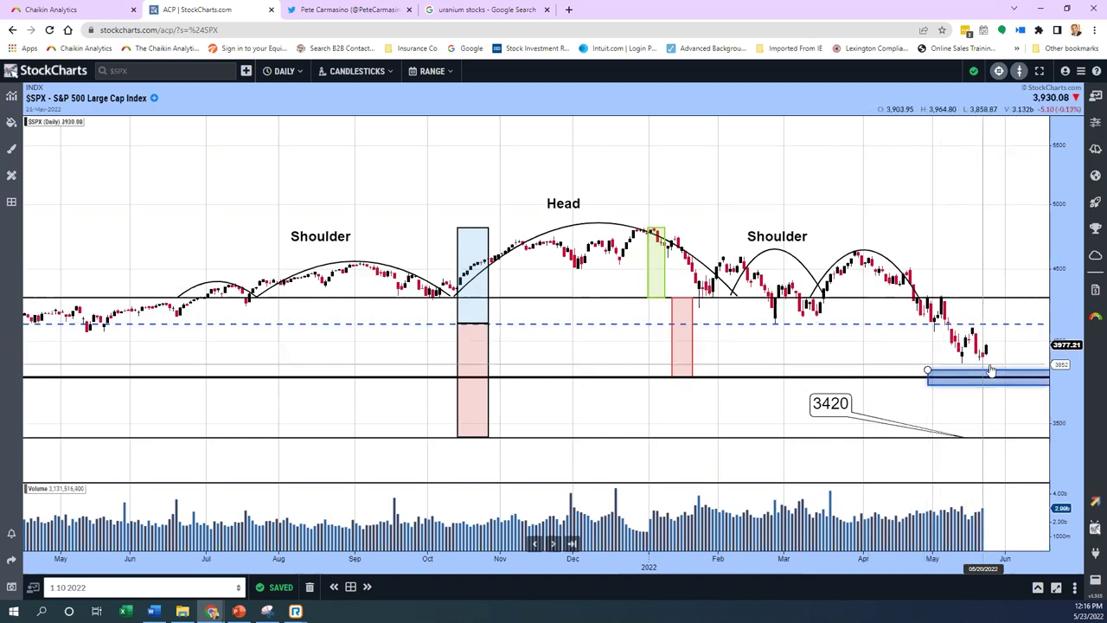
- Open the APA chart in Chaikin Analytics, then expand and collapse its rating summary
left_click(91, 11)
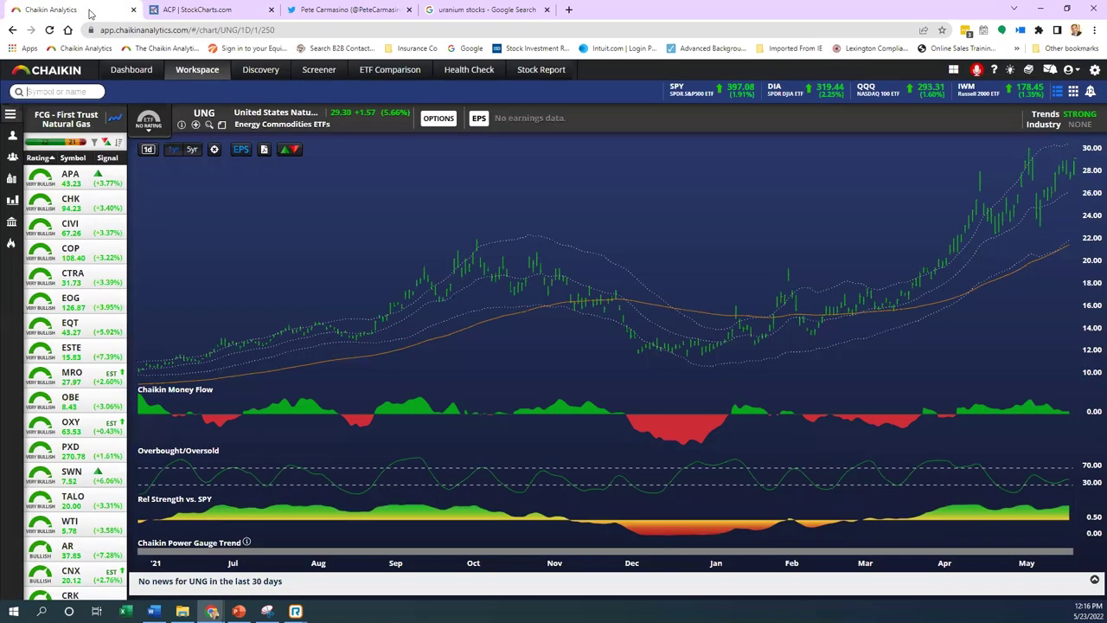
left_click(74, 180)
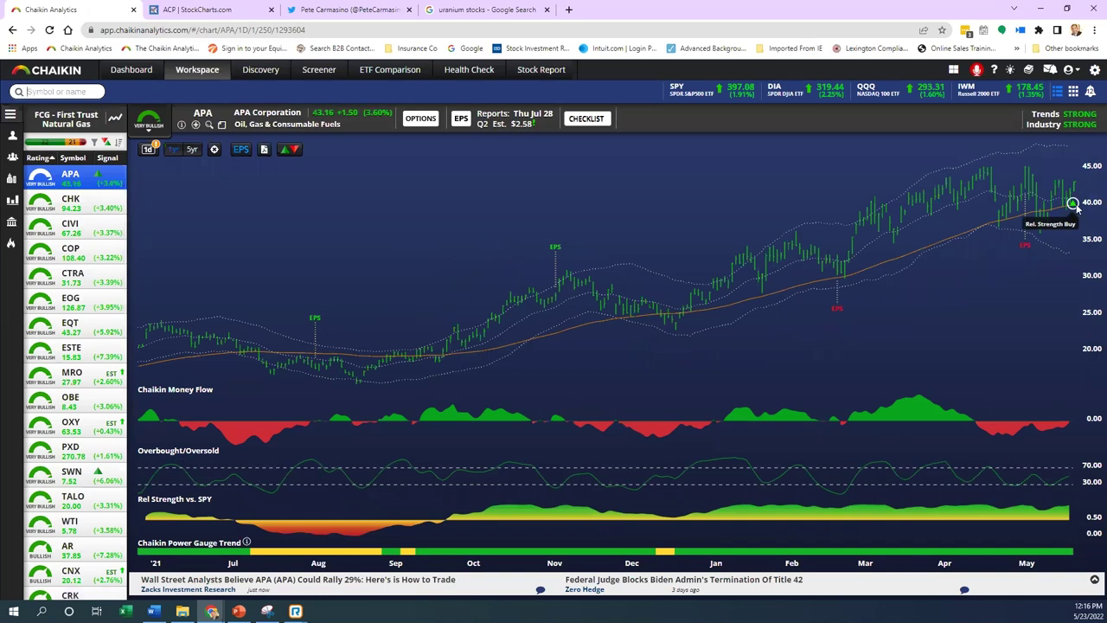
left_click(682, 126)
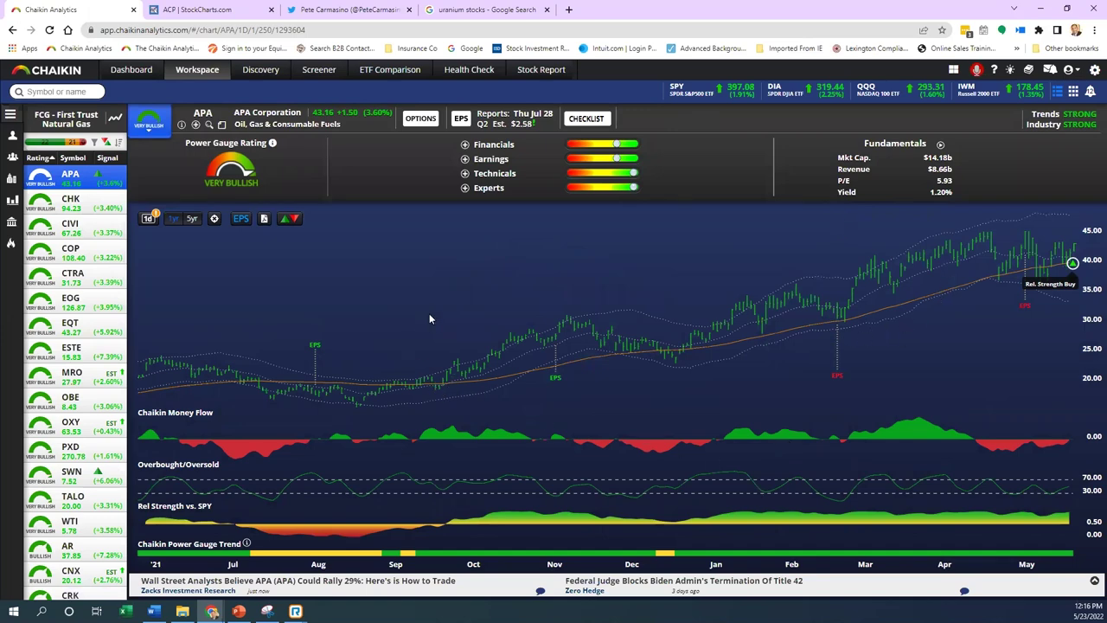
left_click(149, 127)
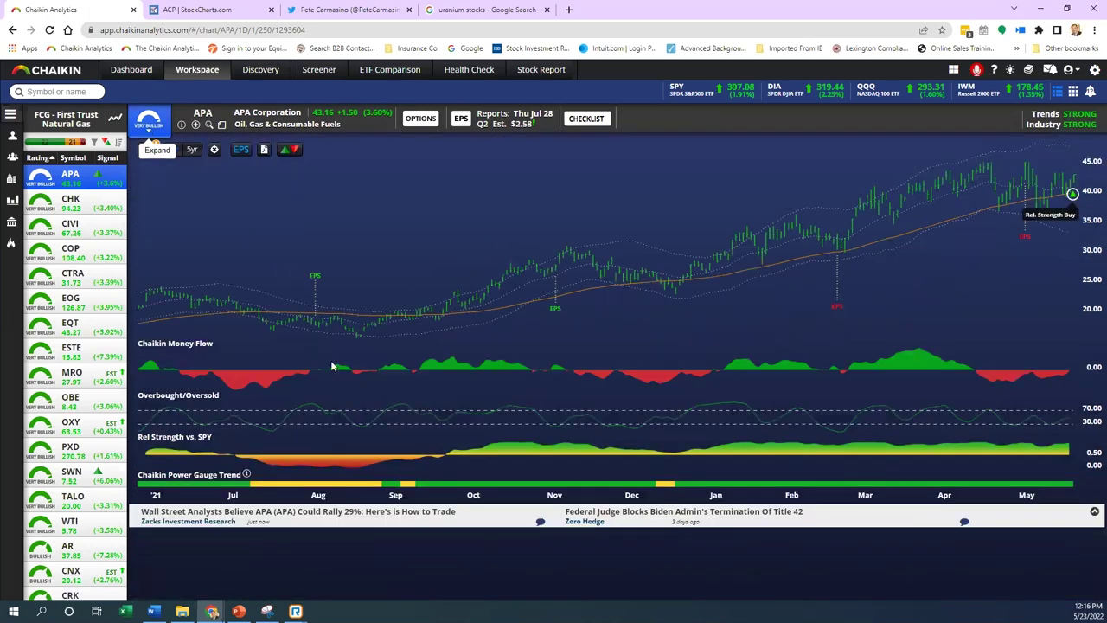
- Check a September 2021 bar's price data, then switch APA to the 5yr range
left_click(437, 354)
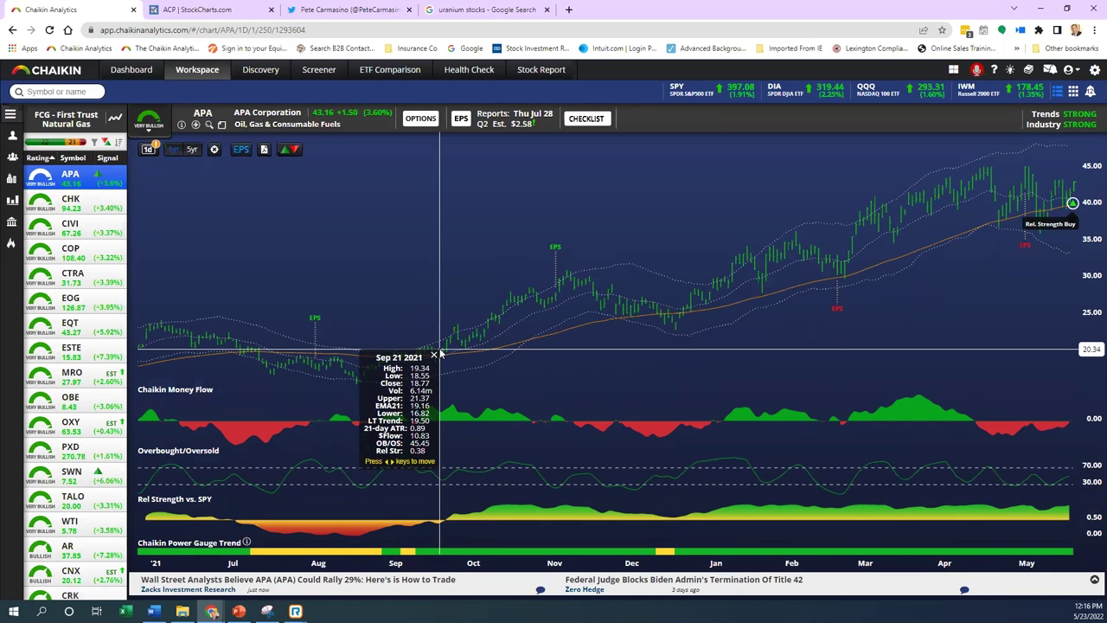
left_click(435, 354)
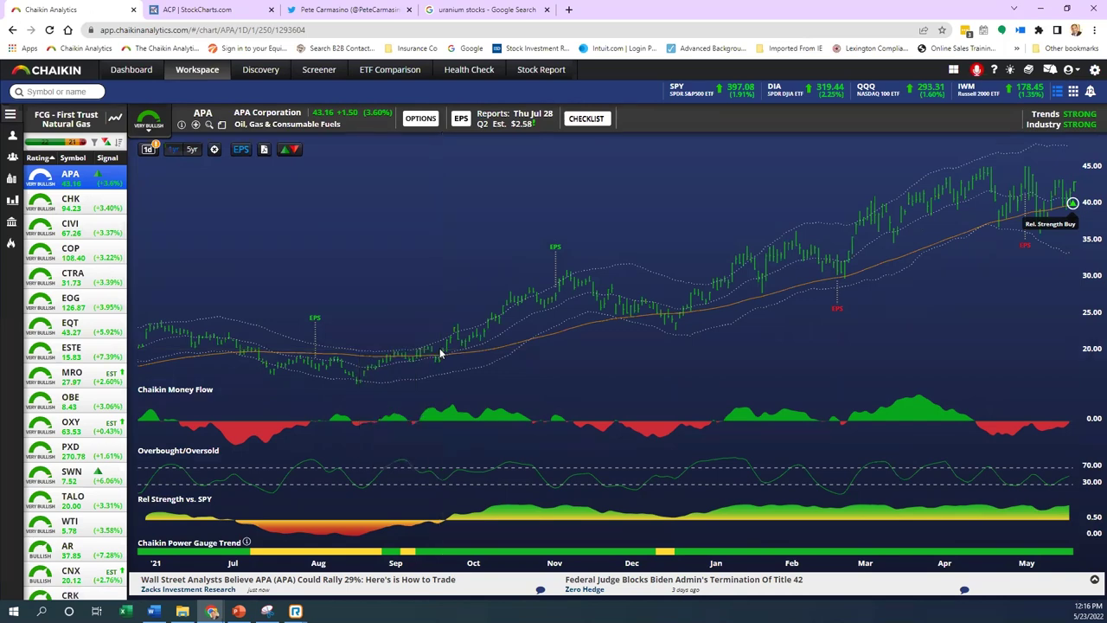
left_click(194, 151)
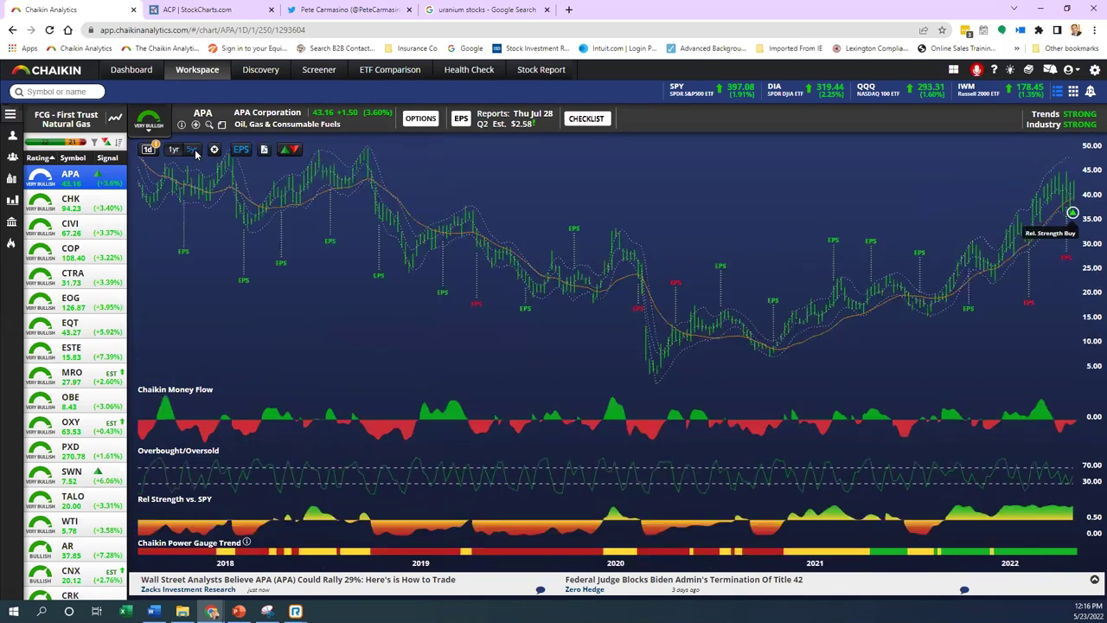
- Check an October 2018 bar, return to the 1yr range, and load EOG from the watchlist
left_click(364, 151)
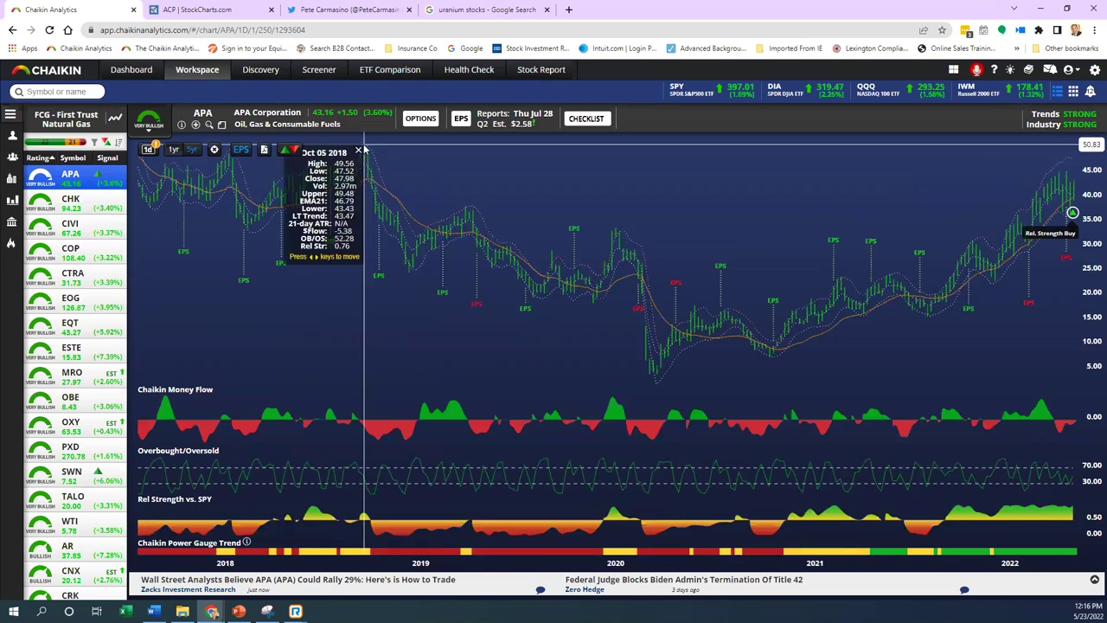
left_click(360, 150)
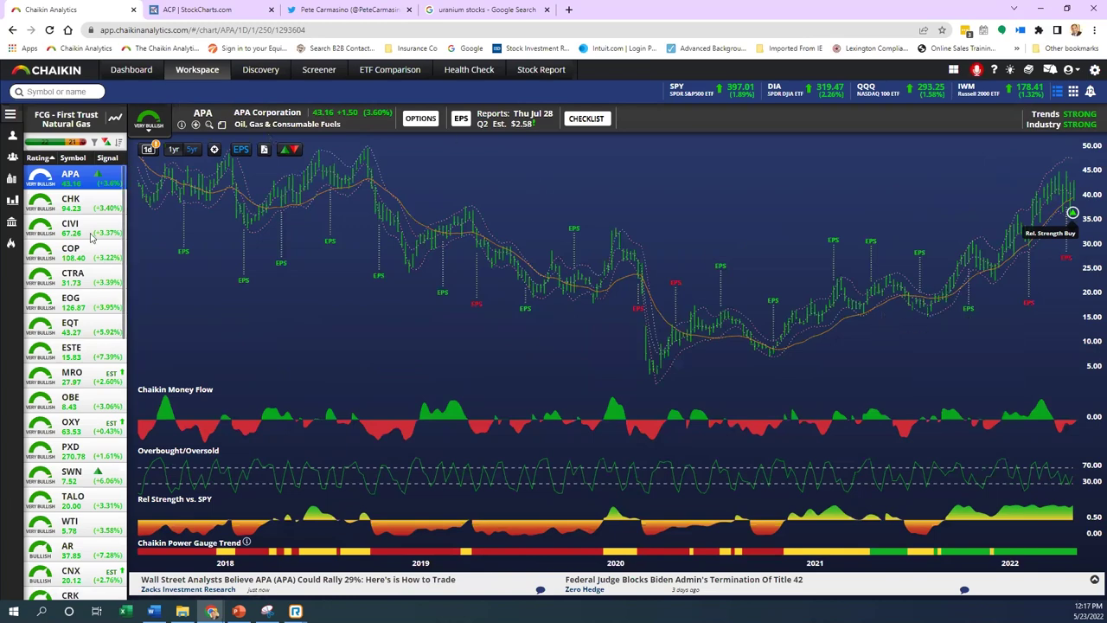
left_click(174, 150)
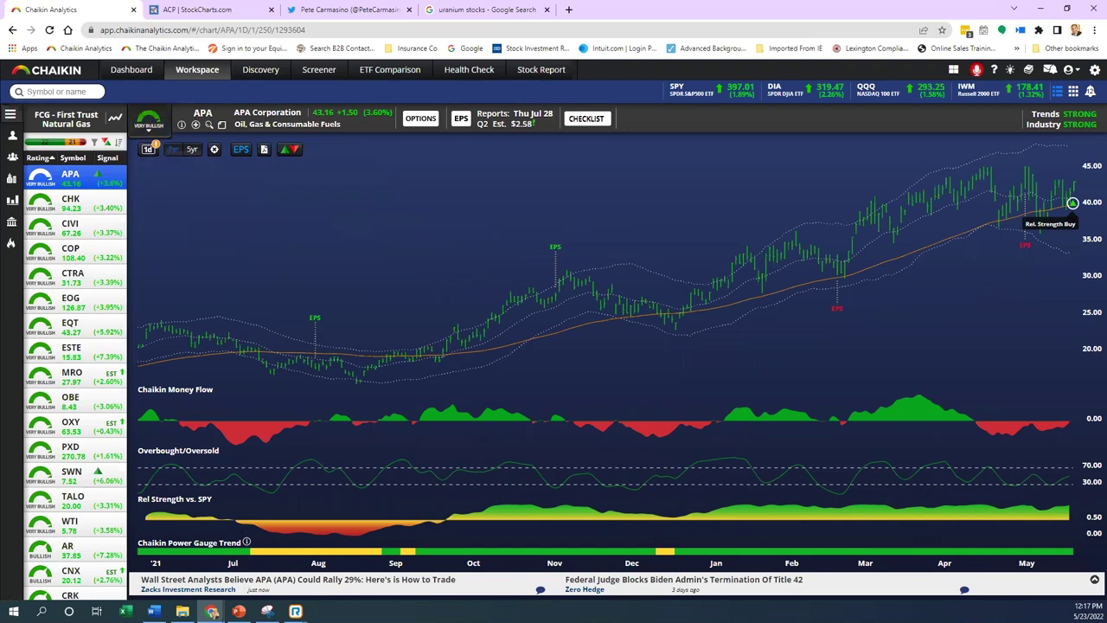
left_click(78, 305)
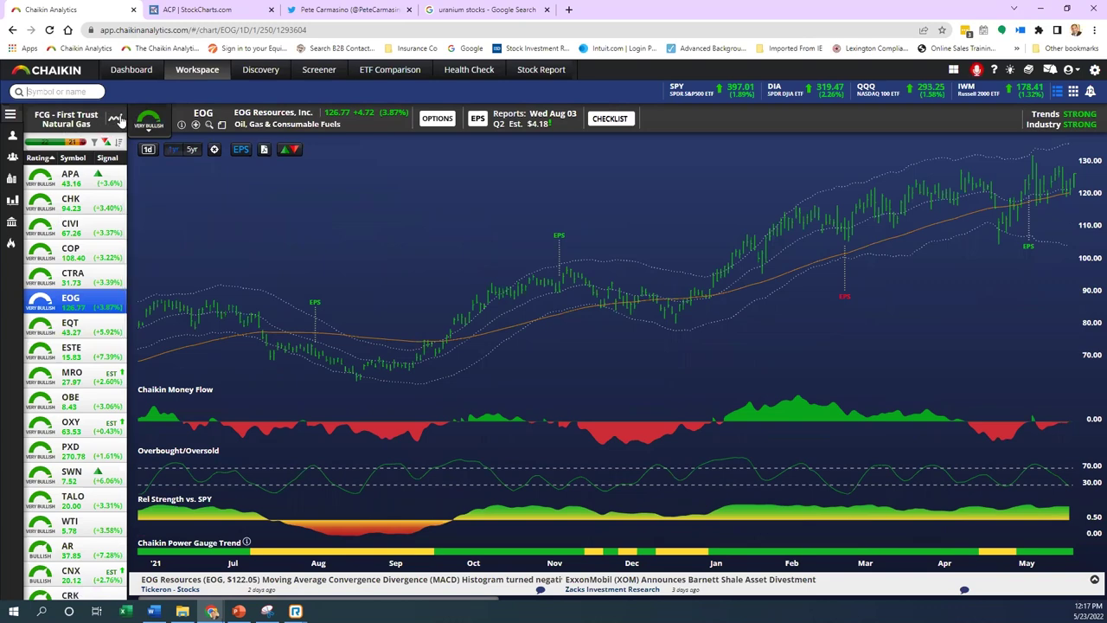
- Load the FCG Natural Gas ETF chart in Chaikin, then go back to StockCharts
left_click(117, 120)
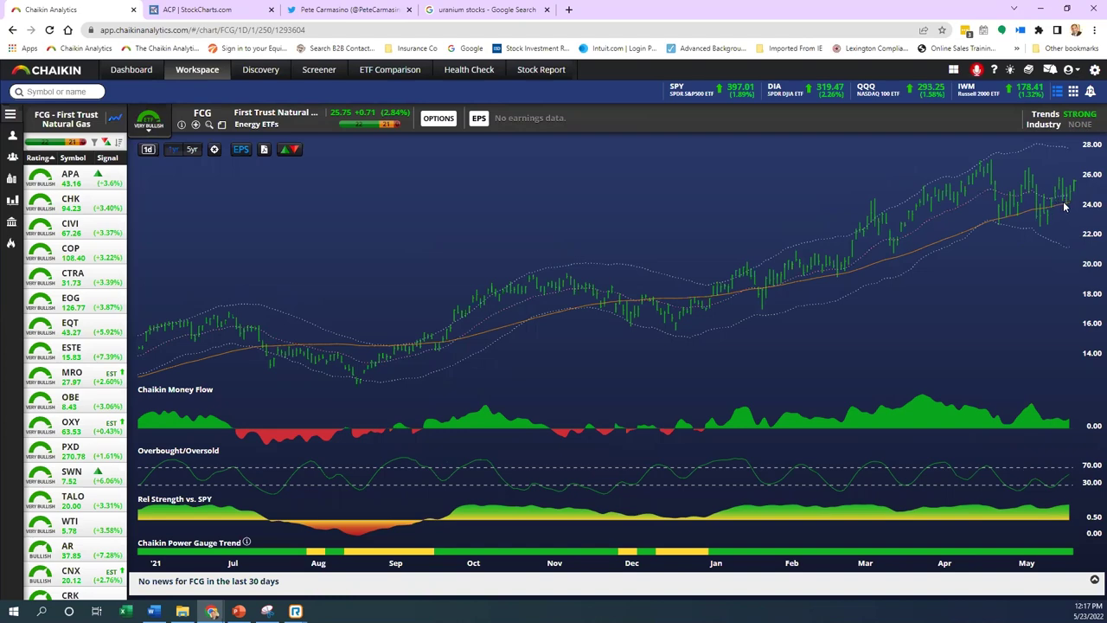
left_click(225, 11)
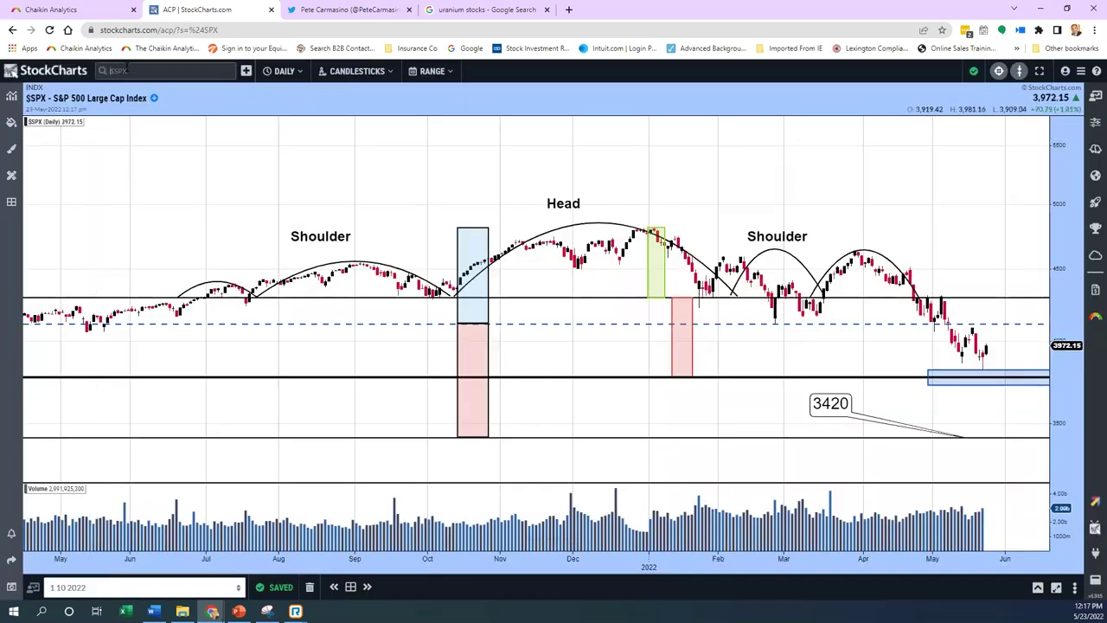
- Load the FCG First Trust Natural Gas ETF chart in StockCharts
left_click(128, 69)
type("fcg")
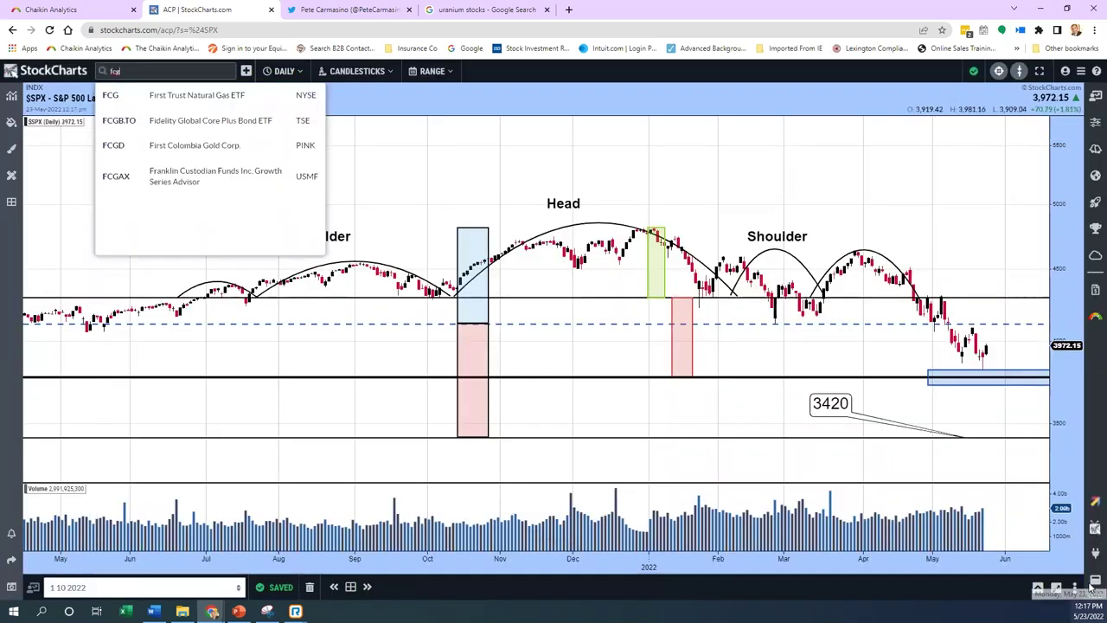
left_click(174, 96)
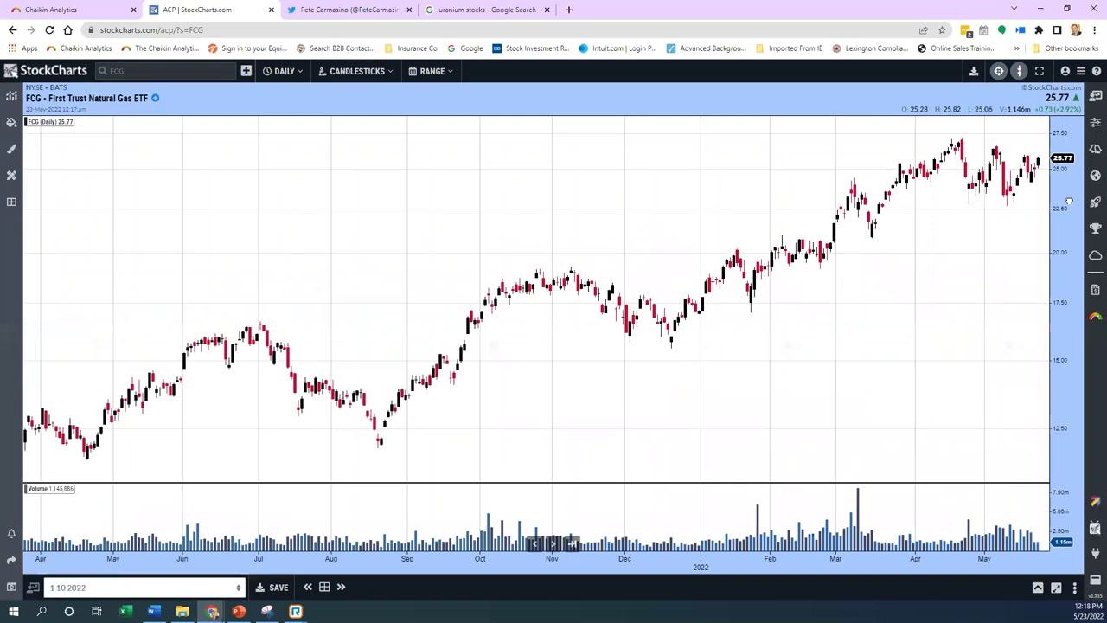
- Rescale FCG's price axis, widen dates back to Nov 2020, and leave room after the last bar
left_click_drag(1070, 201, 1070, 211)
mouse_move(646, 564)
left_mouse_down()
mouse_move(948, 574)
mouse_move(649, 545)
left_mouse_up()
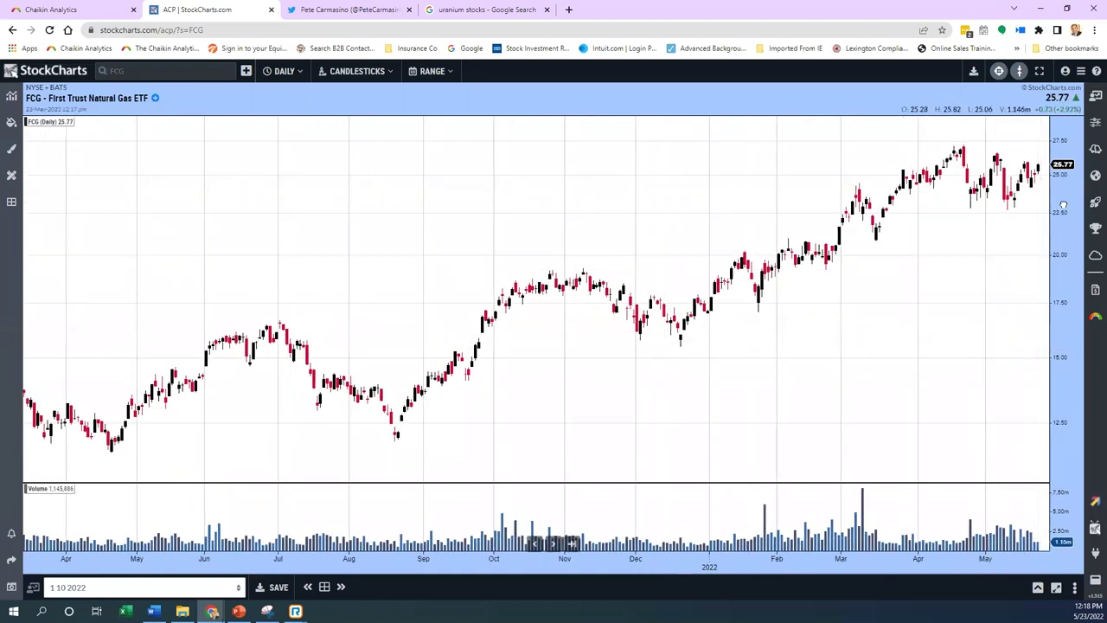
left_click_drag(983, 240, 971, 241)
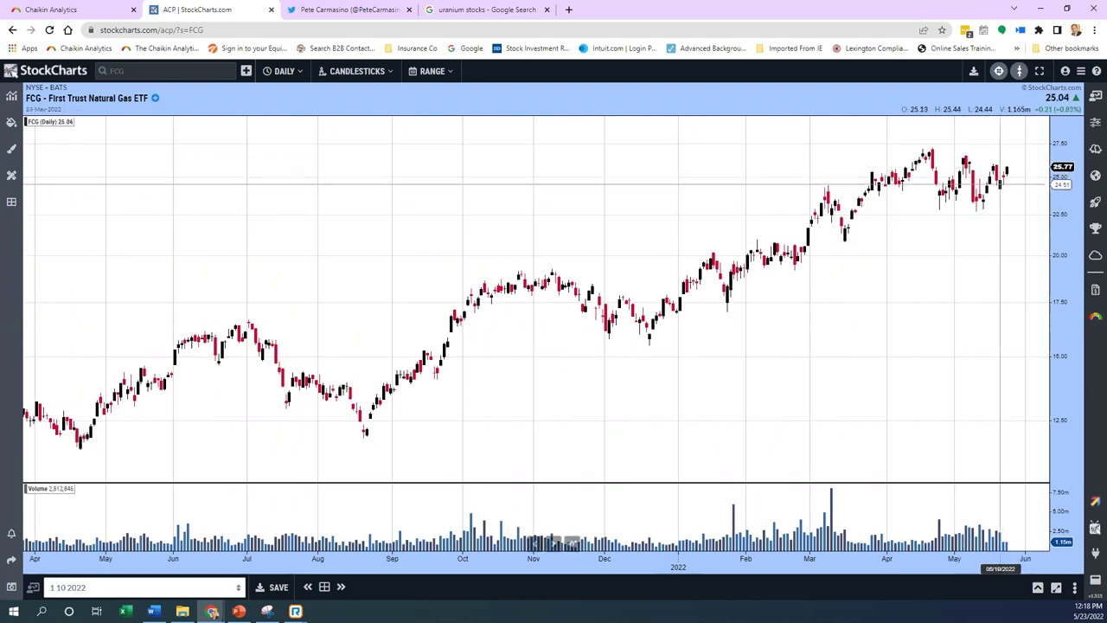
left_click(53, 10)
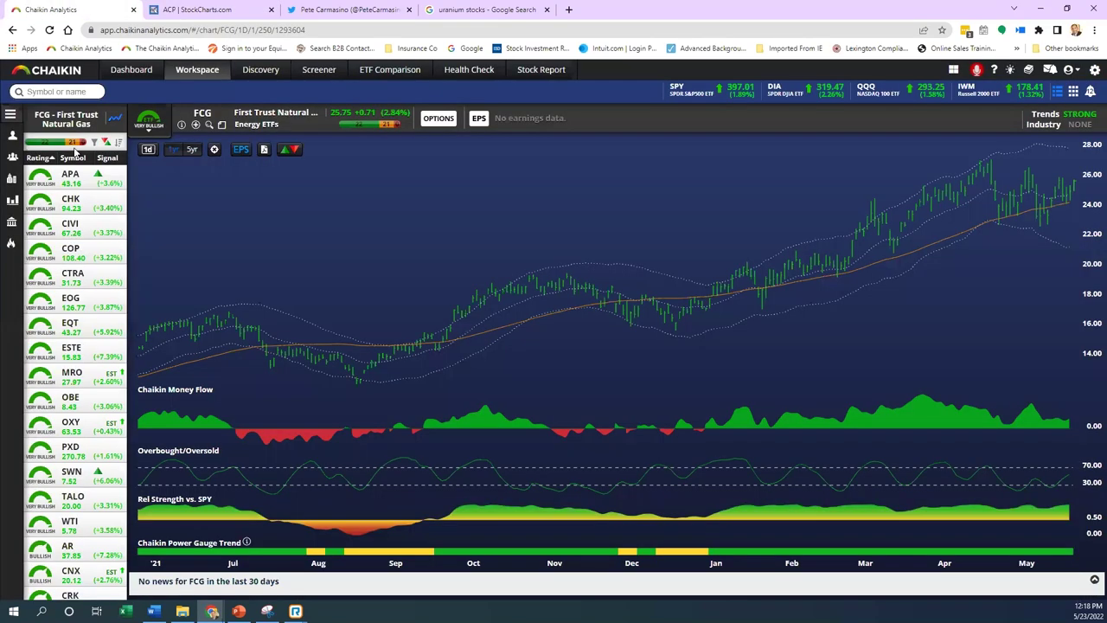
- Load Occidental Petroleum (OXY) from the Chaikin watchlist, then return to StockCharts
left_click(87, 434)
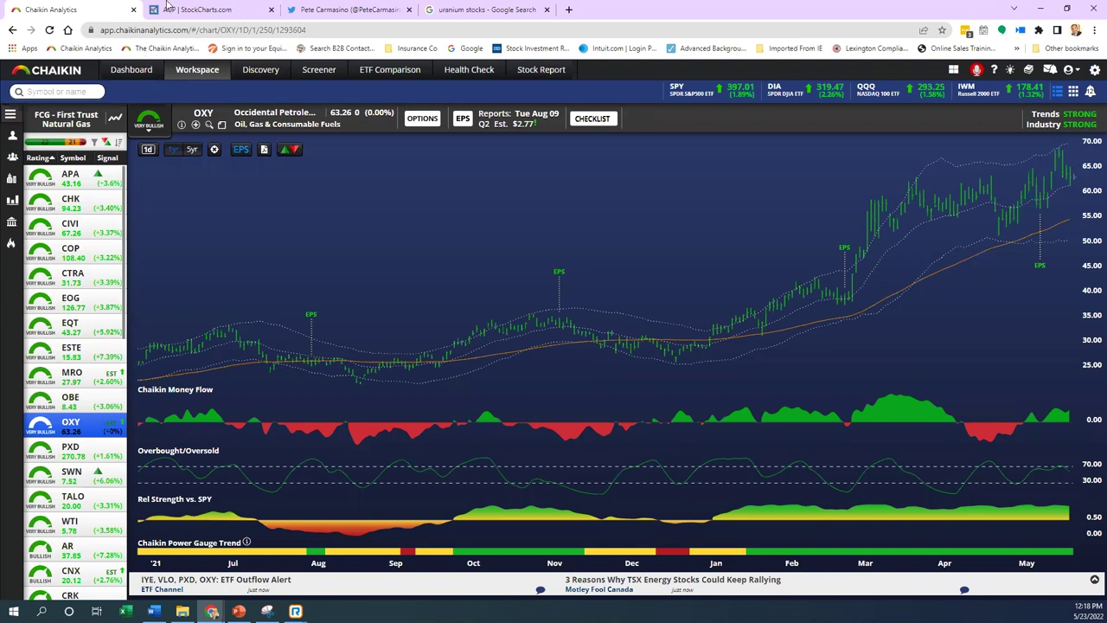
key("ctrl+Tab")
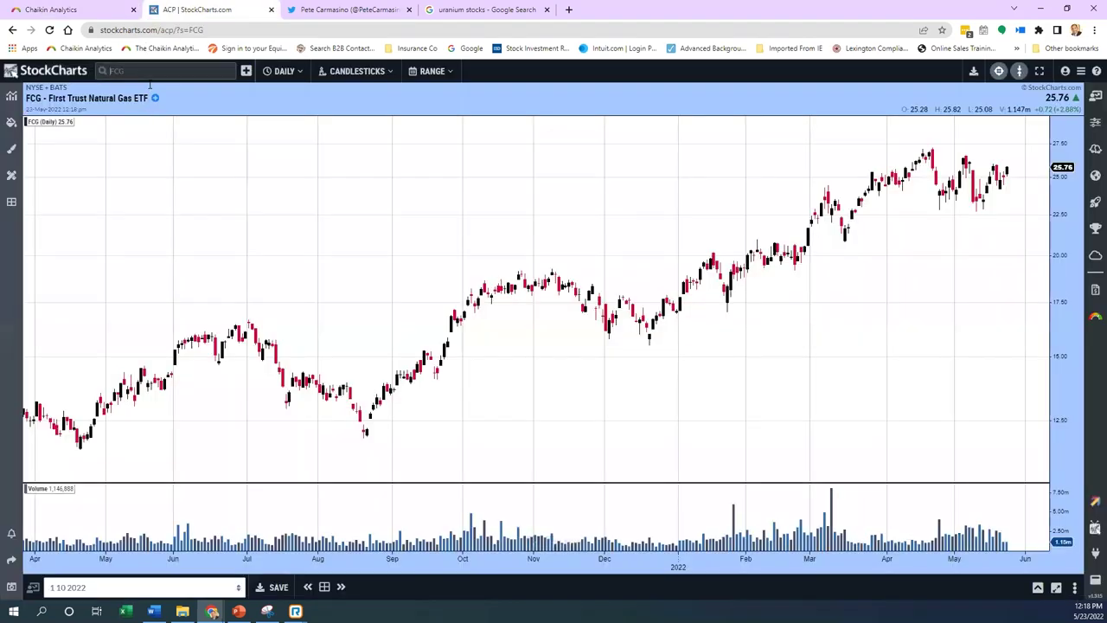
- Load the OXY daily chart and show its Chaikin Power Gauge rating of Very Bullish
left_click(149, 84)
type("oxy")
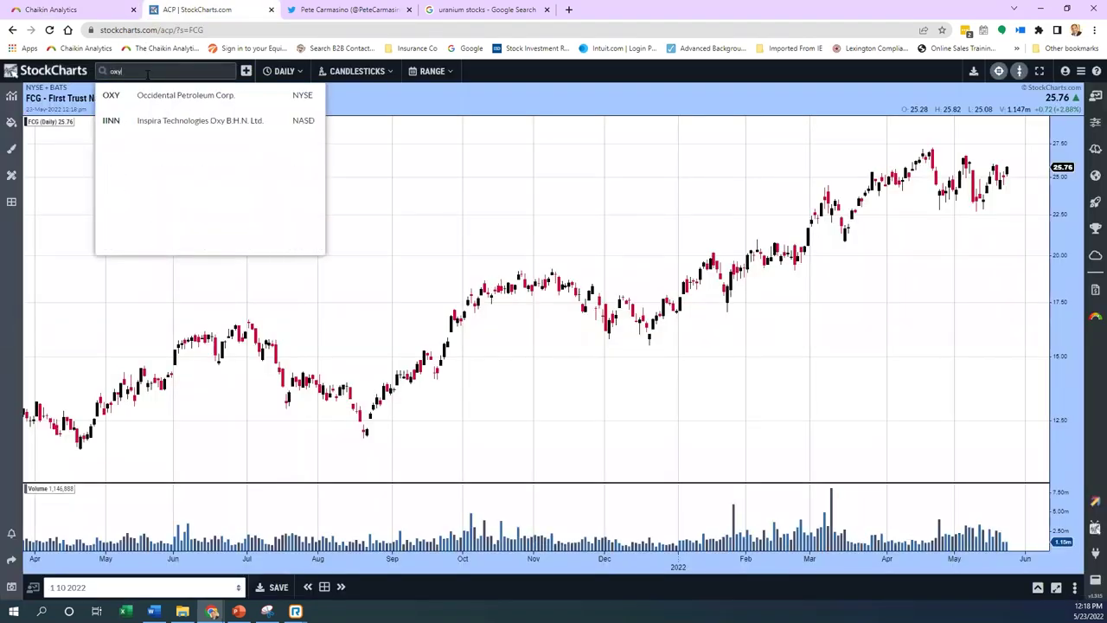
left_click(155, 97)
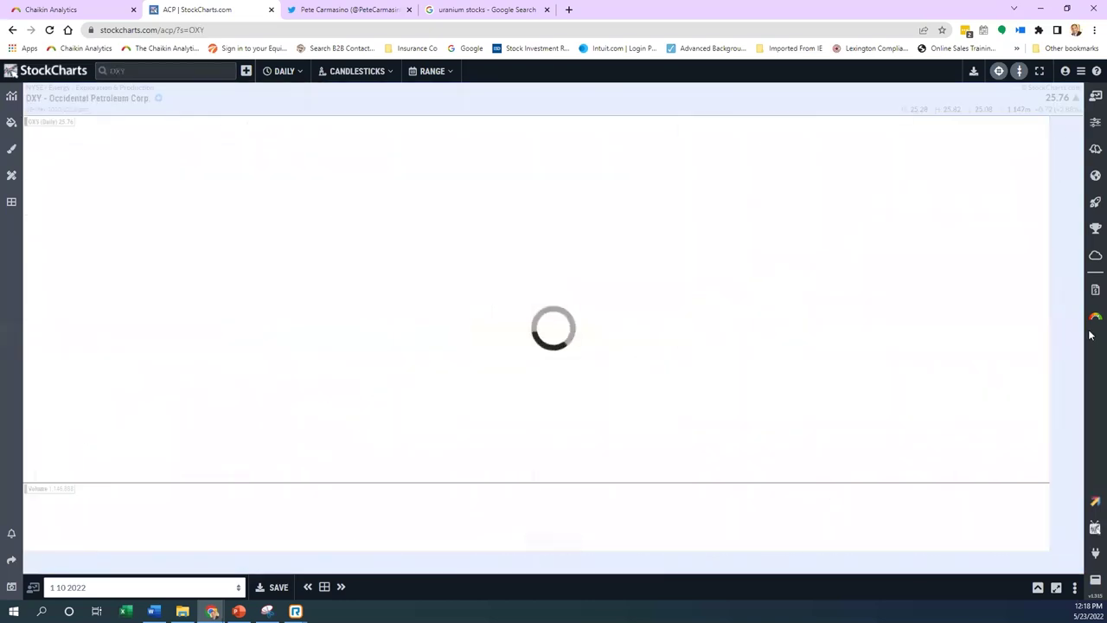
left_click(1095, 318)
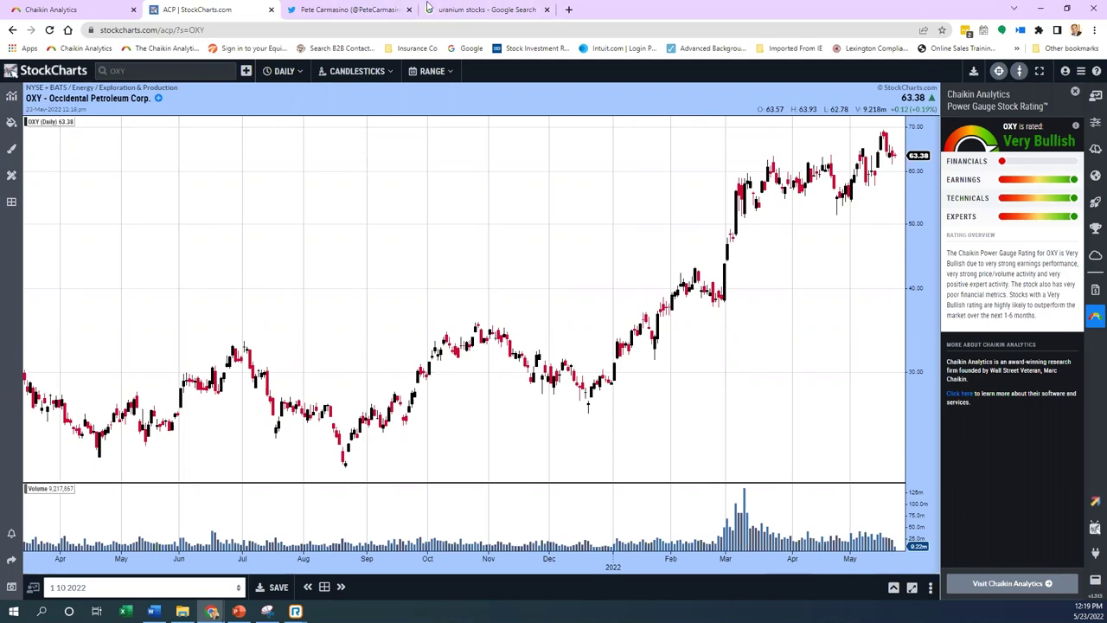
- Expand OXY's rating summary and its five-part Financials breakdown in Chaikin, then return to StockCharts
left_click(109, 10)
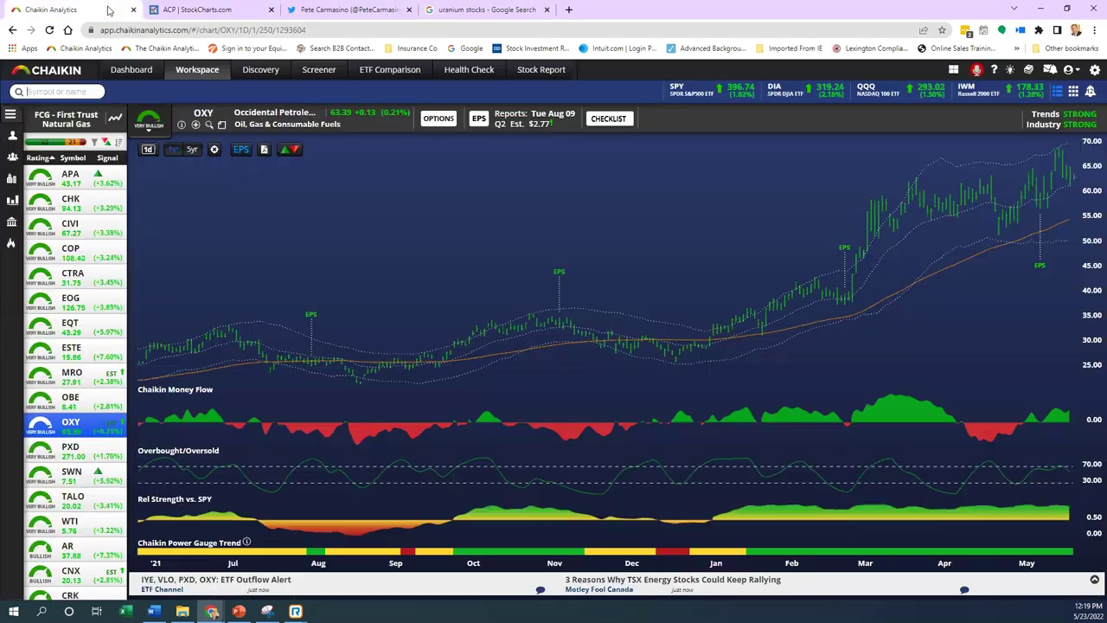
left_click(723, 125)
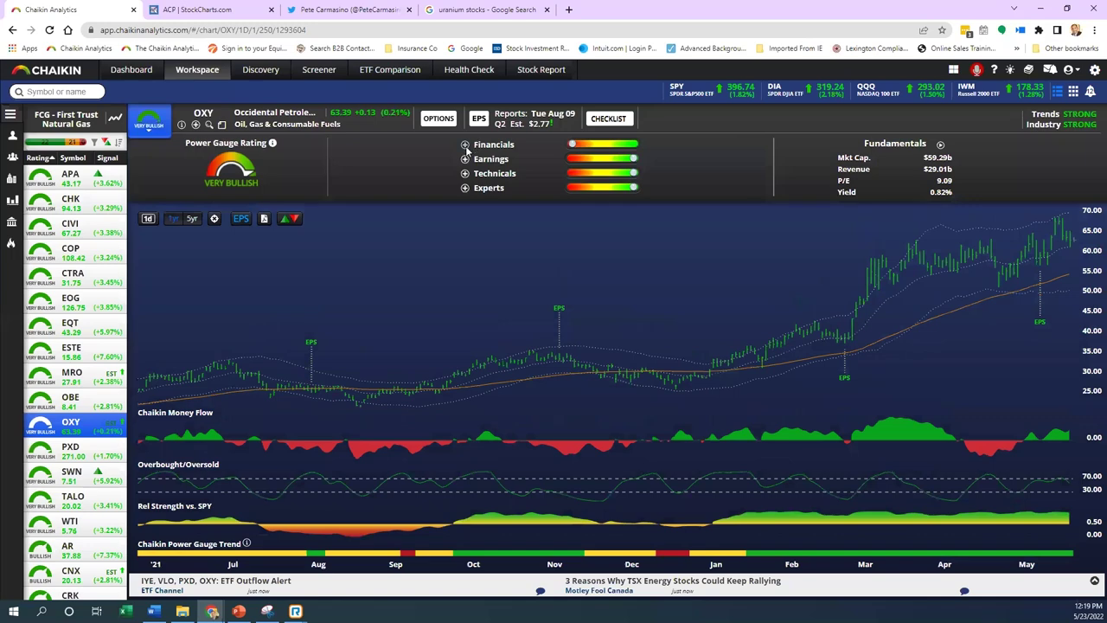
left_click(472, 146)
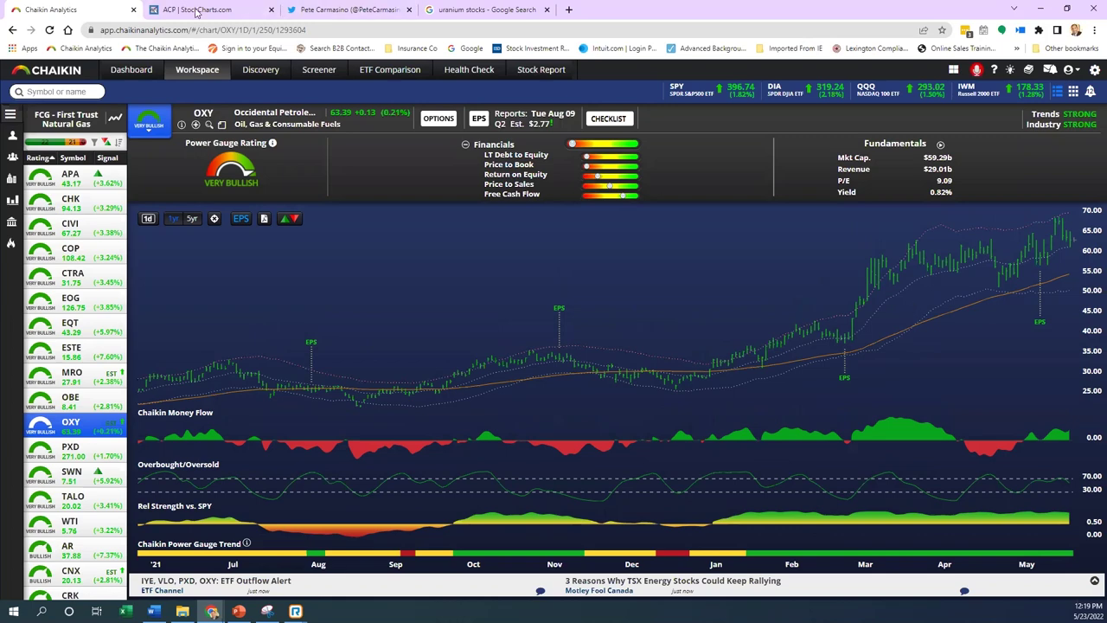
left_click(197, 9)
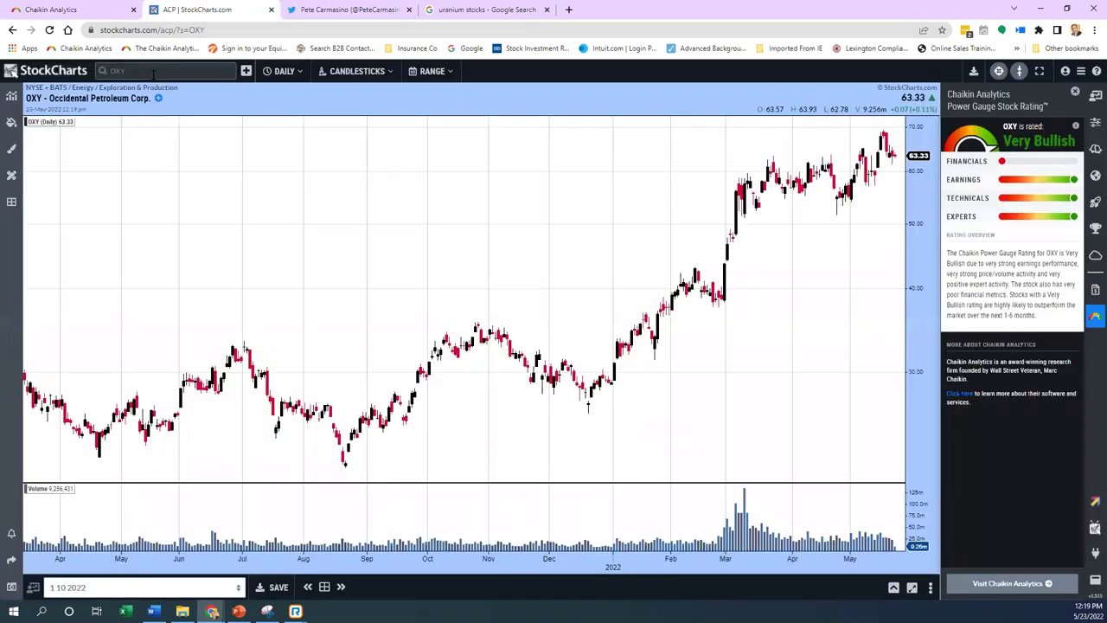
- Load the $NATGAS daily chart, rescale its price range, and extend history to about fifteen months
left_click(160, 69)
type("$na")
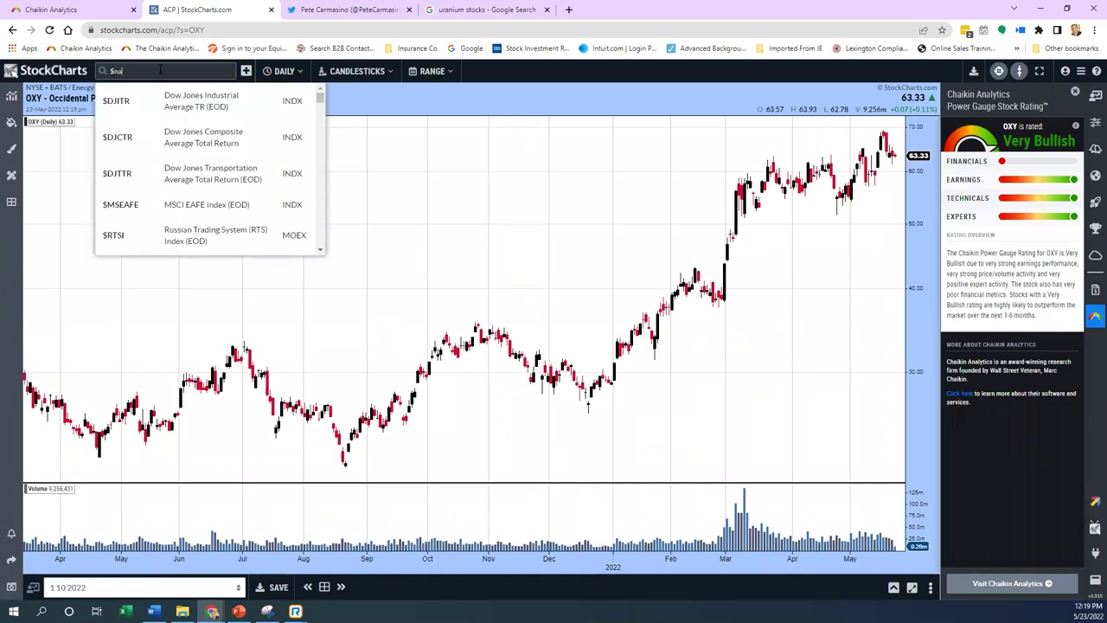
type("tga")
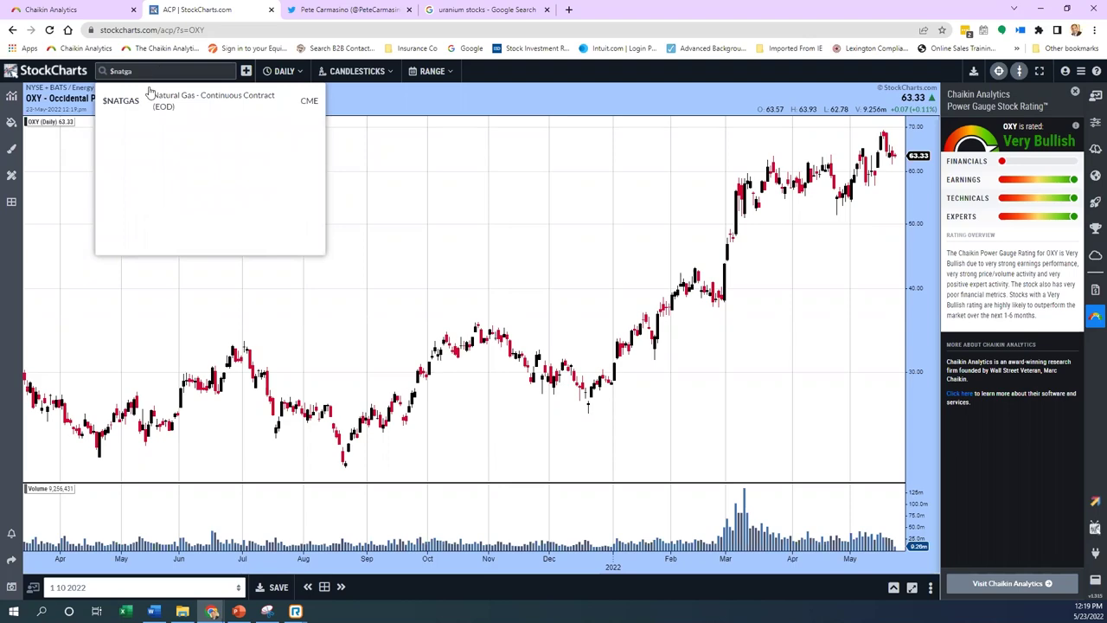
left_click(164, 105)
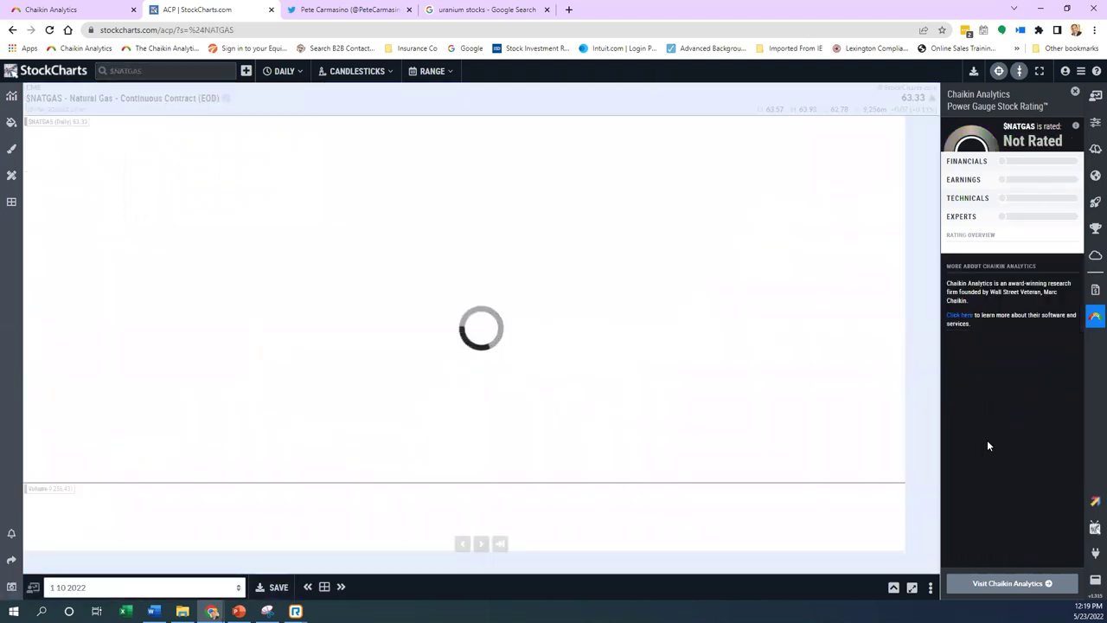
left_click_drag(928, 212, 922, 277)
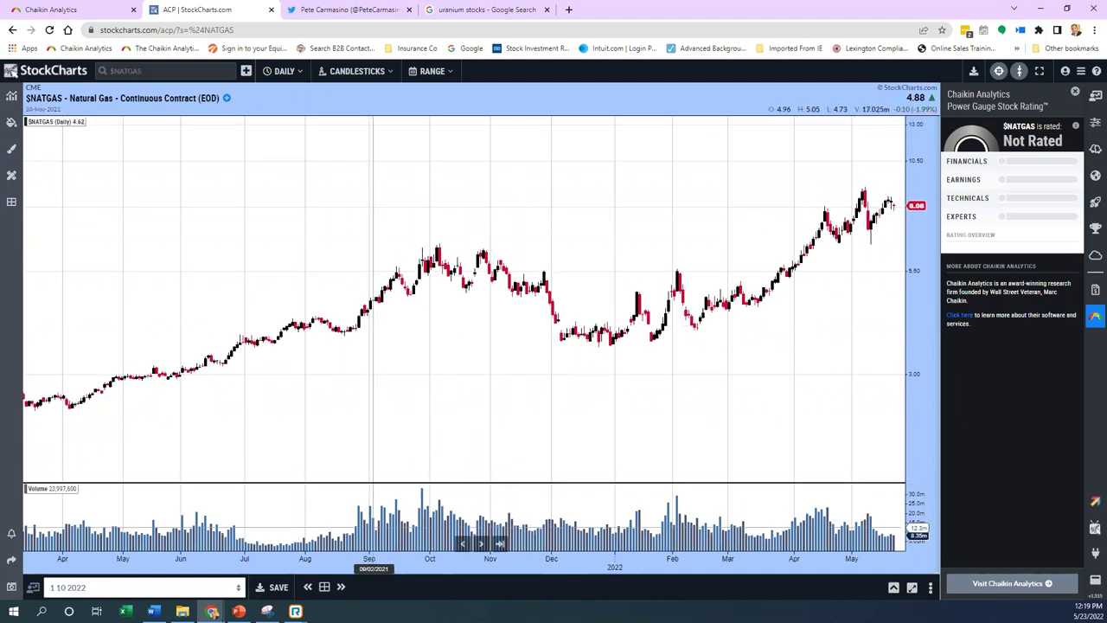
left_click_drag(416, 570, 561, 574)
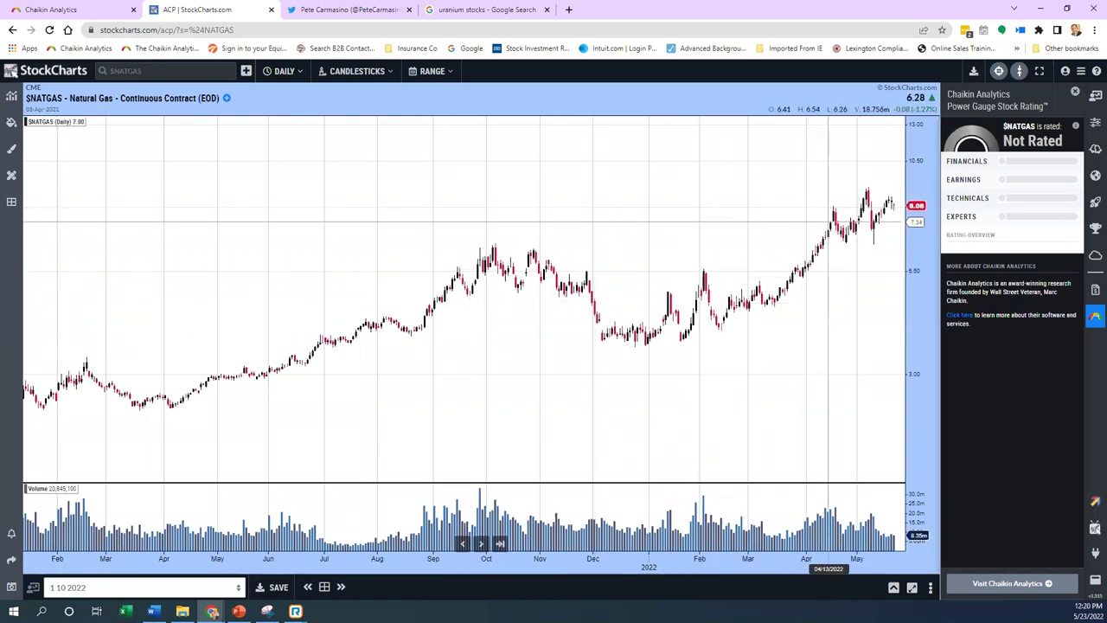
- Chart $NATGAS in monthly candles zoomed to 2002–2022 on a stretched price scale, then return to Chaikin's OXY workspace
left_click(284, 71)
left_click(310, 143)
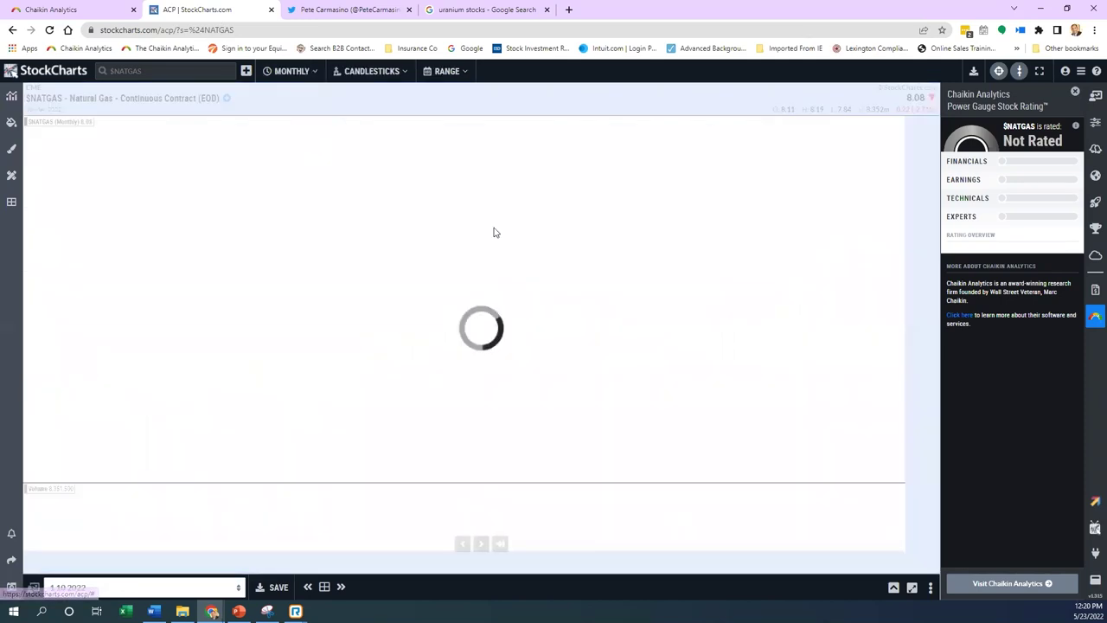
scroll(729, 332, "down", 5)
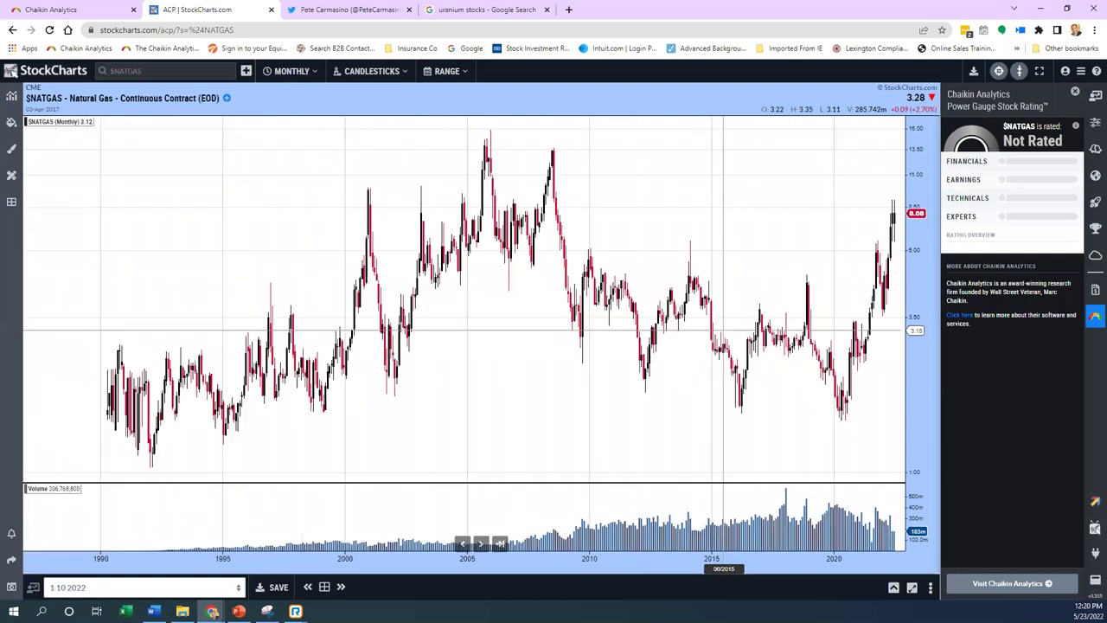
scroll(718, 332, "up", 3)
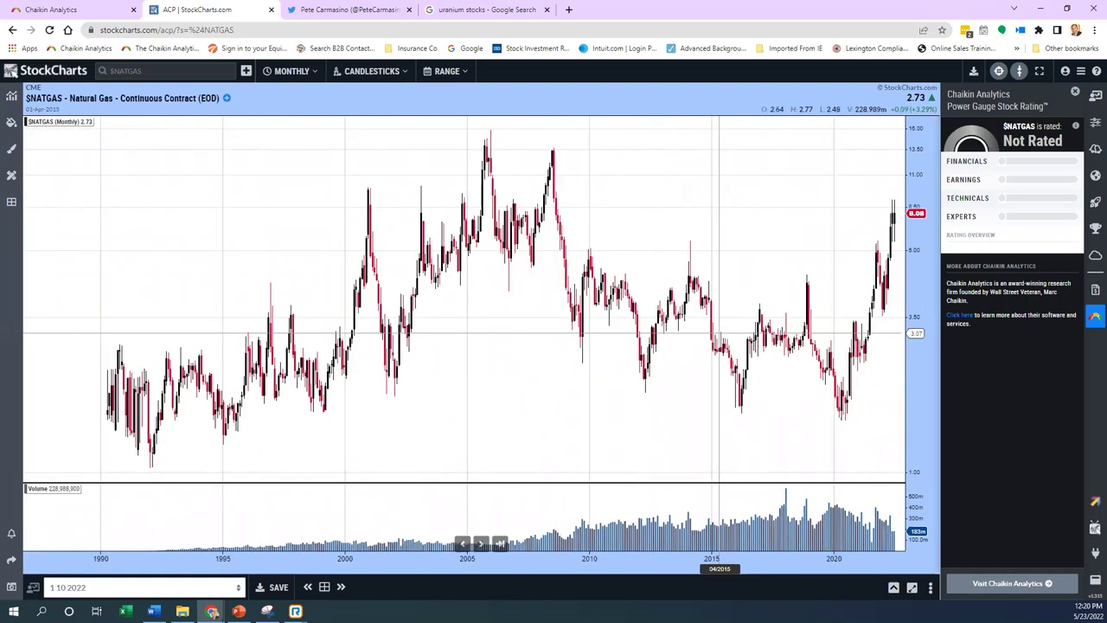
scroll(718, 333, "up", 3)
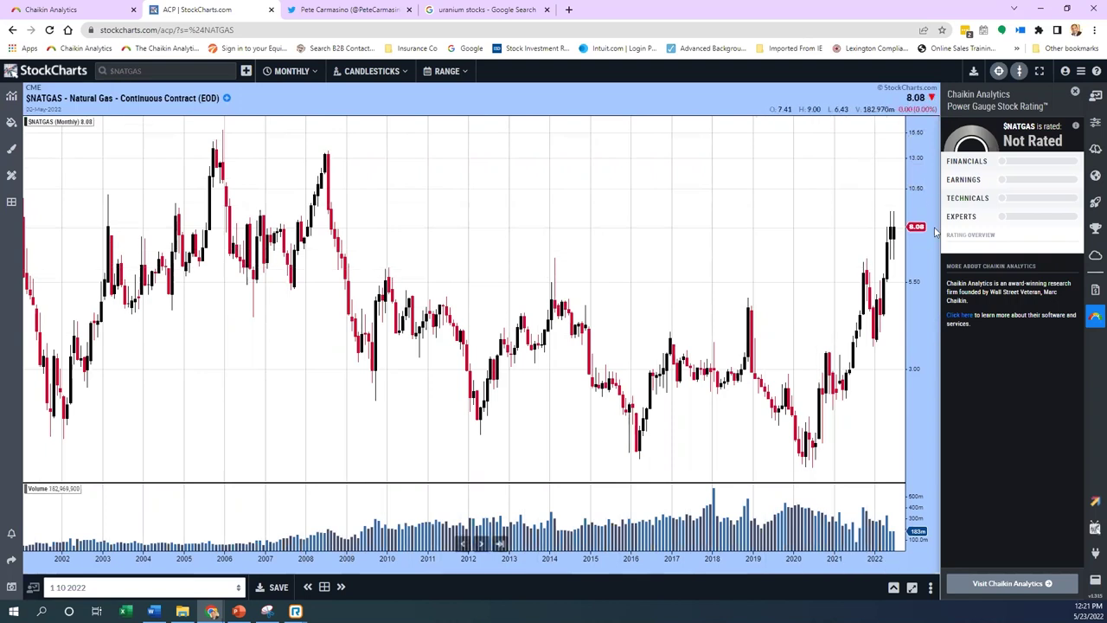
left_click_drag(934, 232, 933, 363)
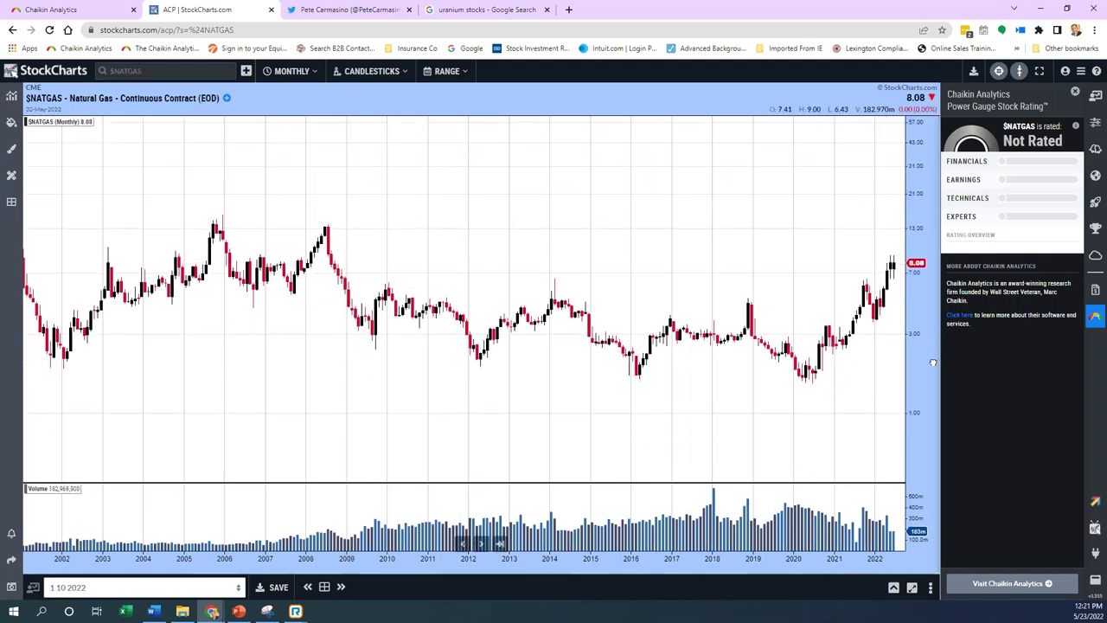
left_click(69, 10)
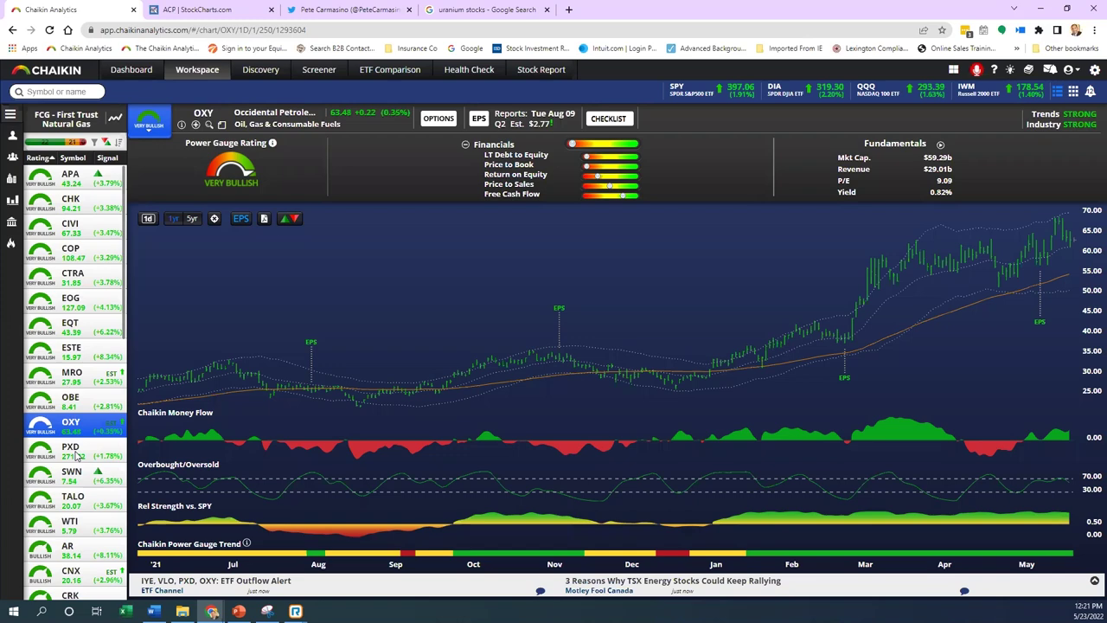
- Glance at Marathon Oil (MRO), collapse the Financials breakdown, then load Antero Resources (AR) from the watchlist
left_click(87, 382)
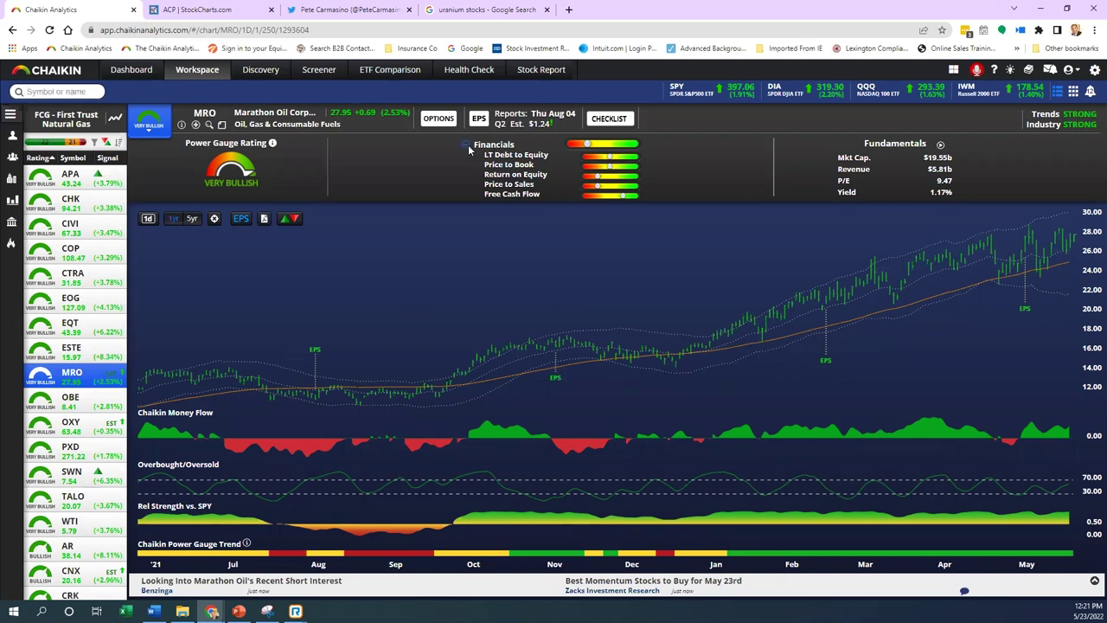
left_click(466, 144)
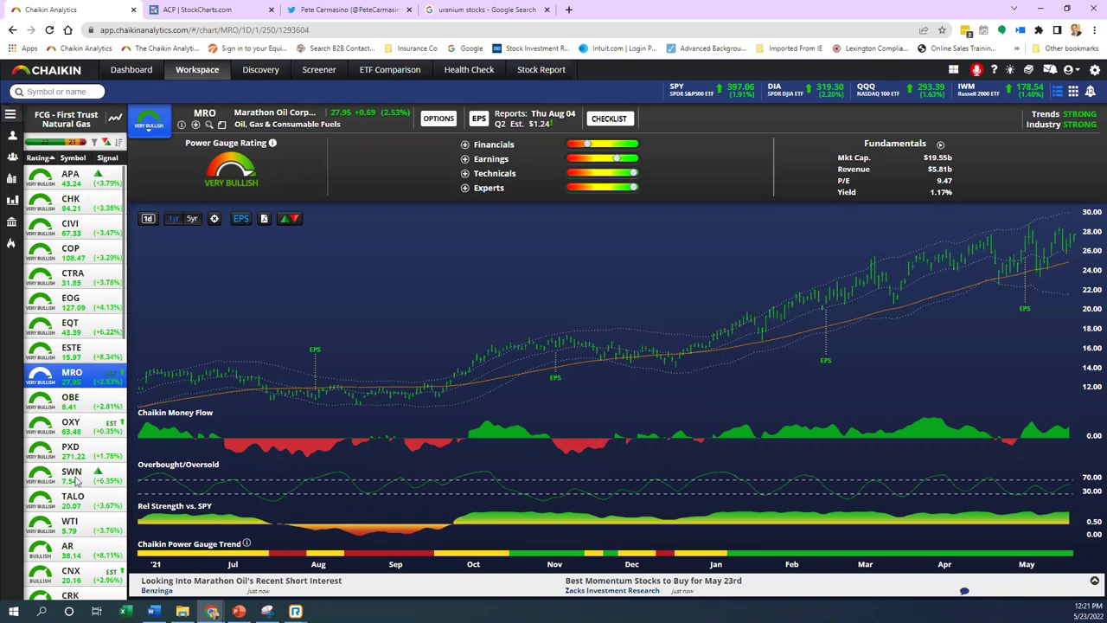
scroll(76, 483, "down", 1)
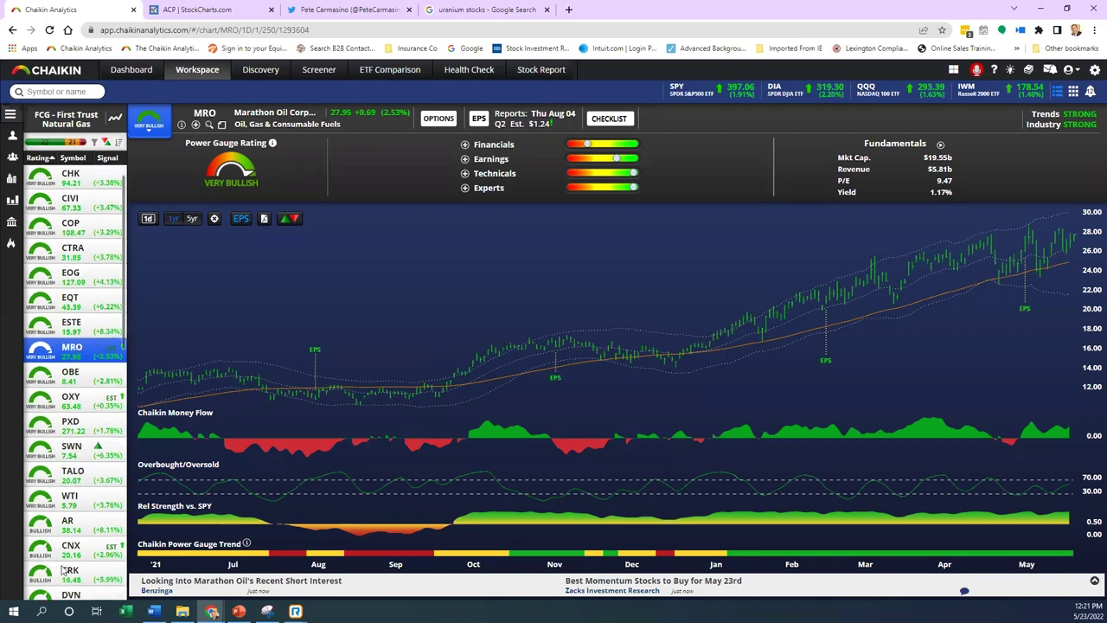
left_click(77, 523)
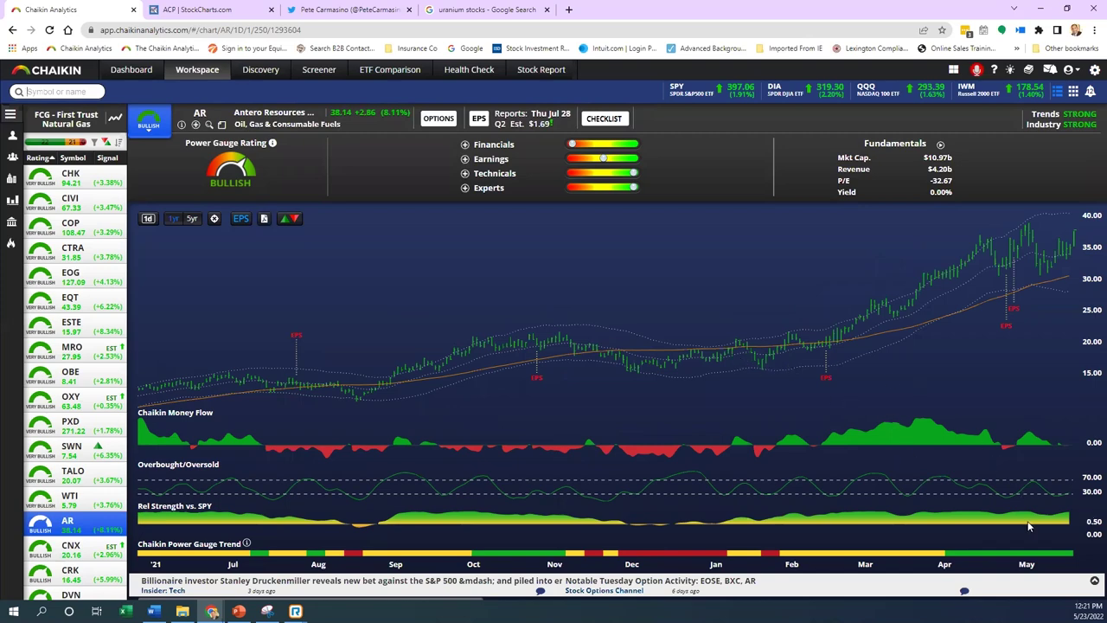
- Load Antero Resources (AR) in StockCharts by searching 'ar' and zoom the chart
left_click(227, 7)
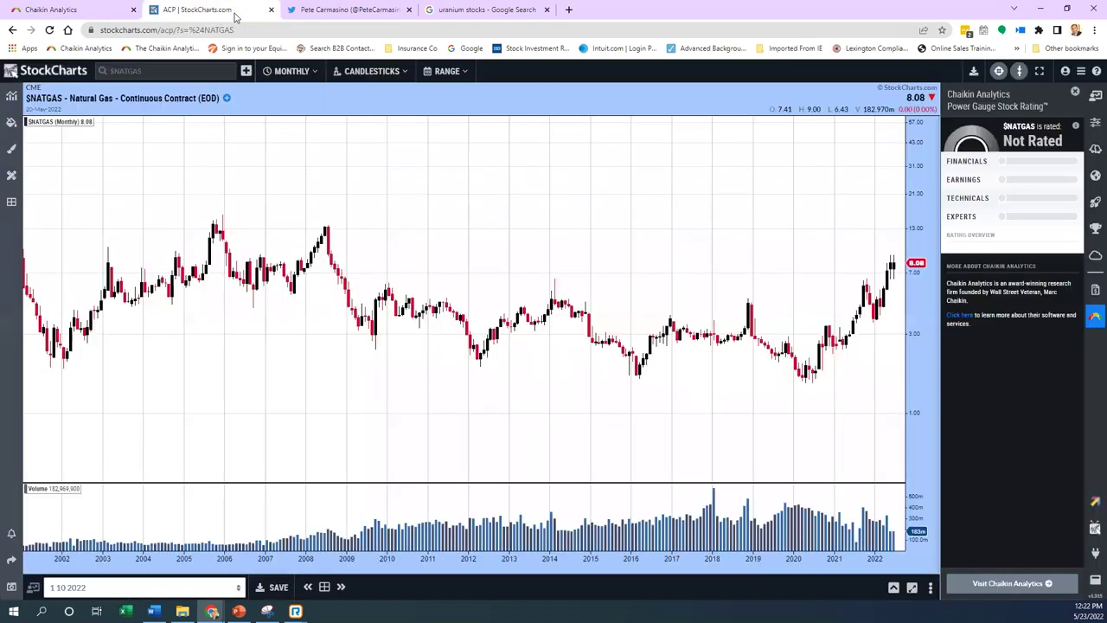
left_click(167, 71)
type("ar")
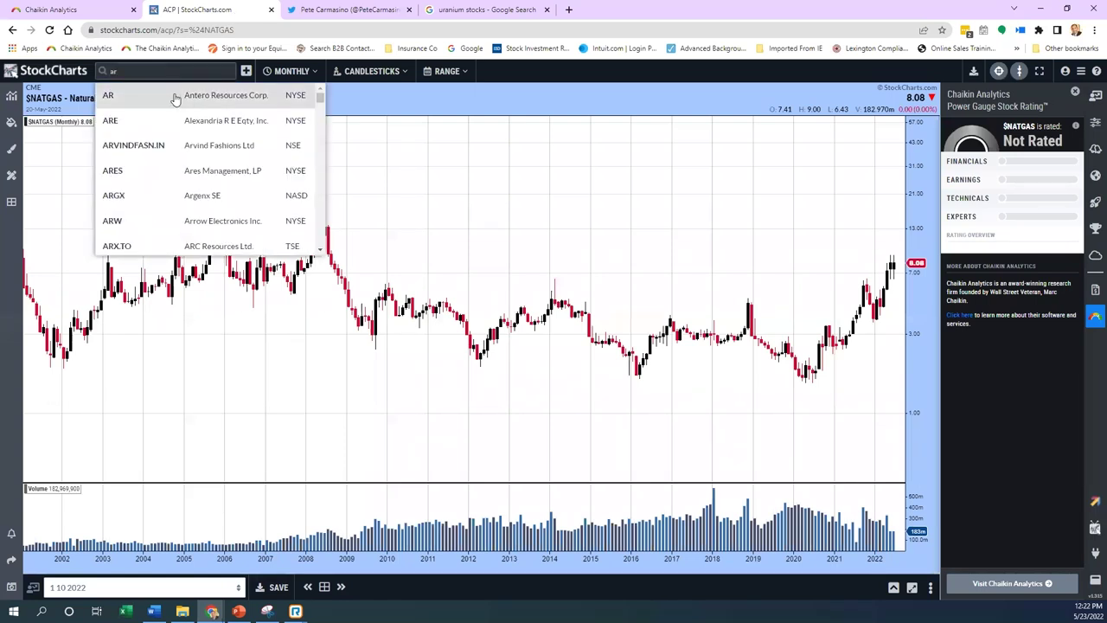
left_click(174, 95)
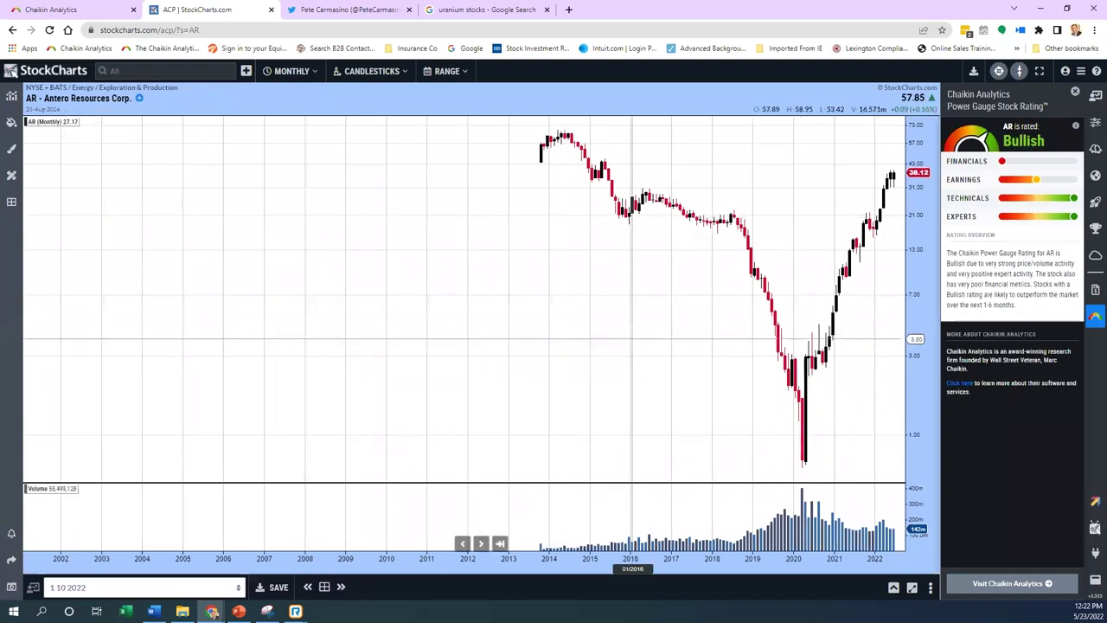
scroll(634, 340, "up", 3)
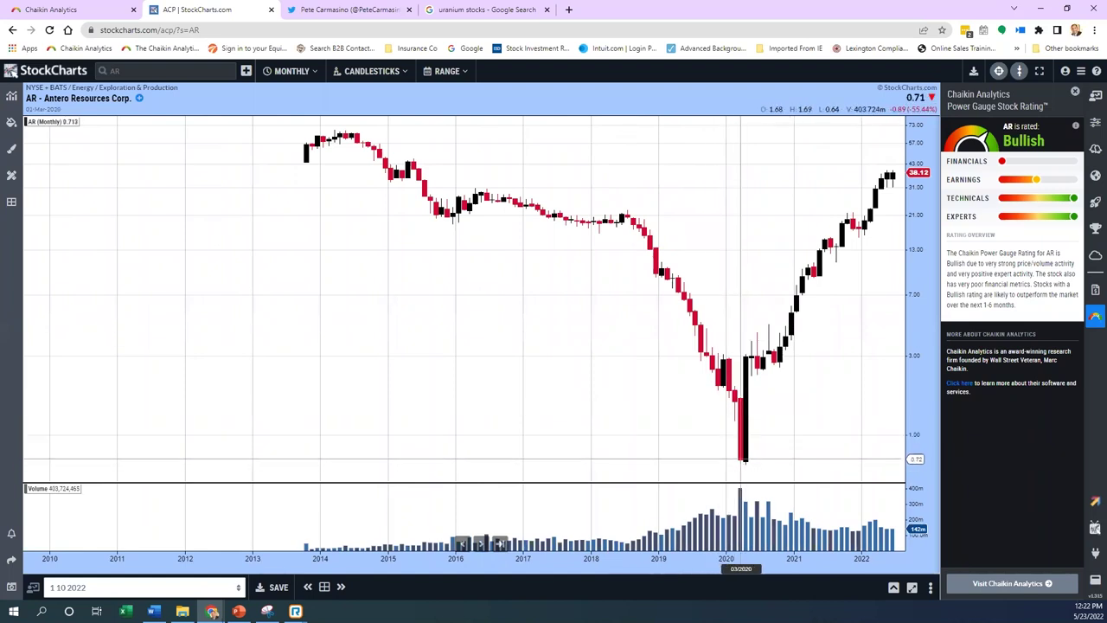
- Switch the AR chart to daily candles, then go back to Chaikin's AR workspace
left_click(291, 71)
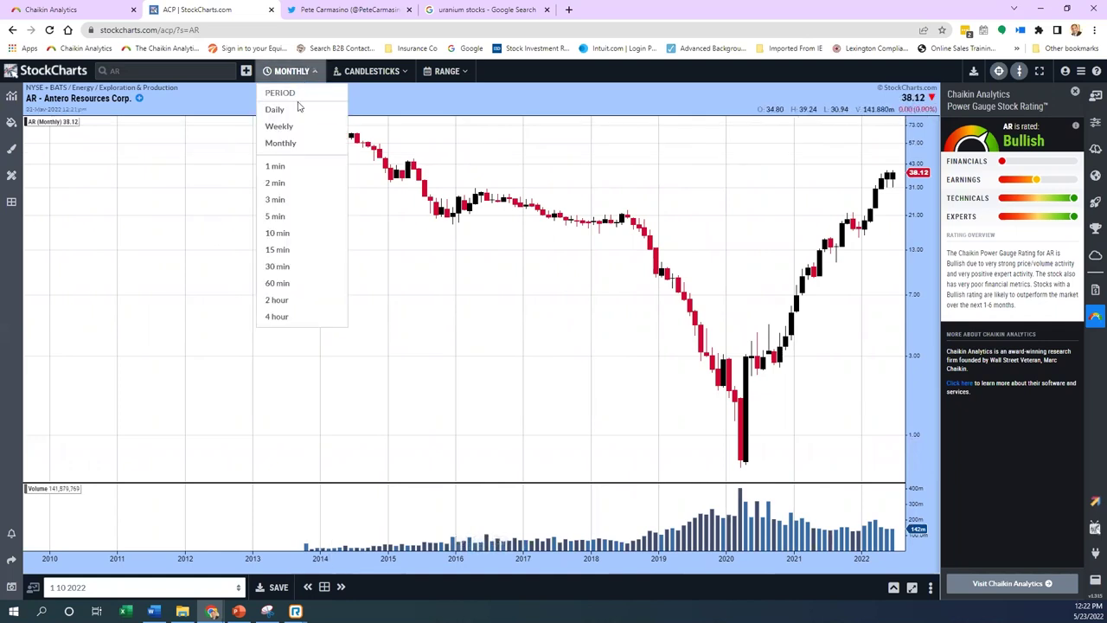
left_click(297, 109)
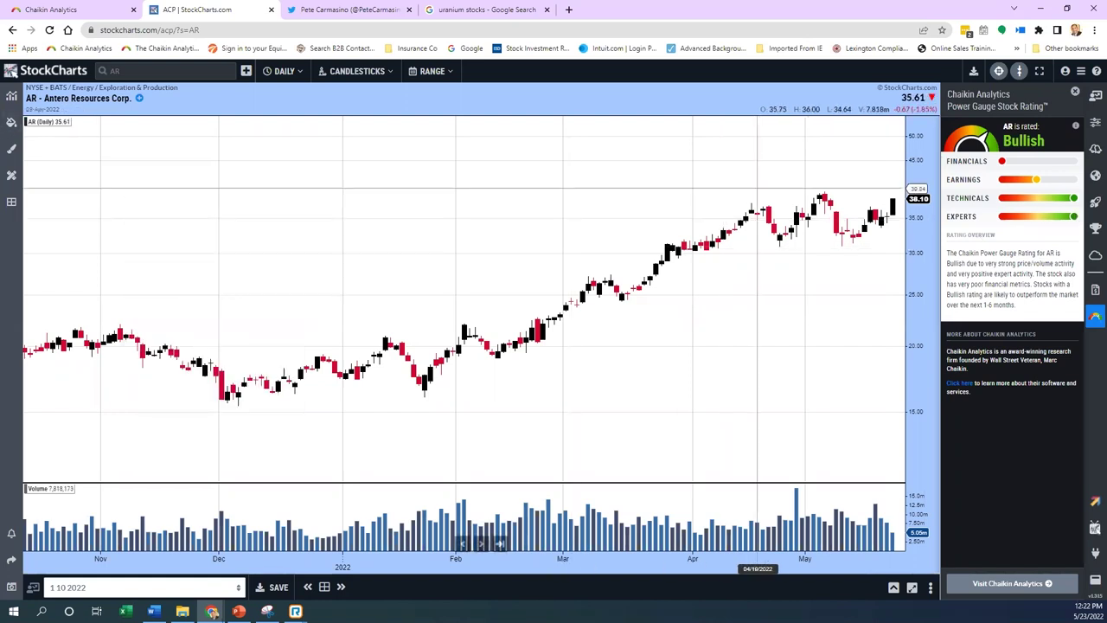
left_click(77, 15)
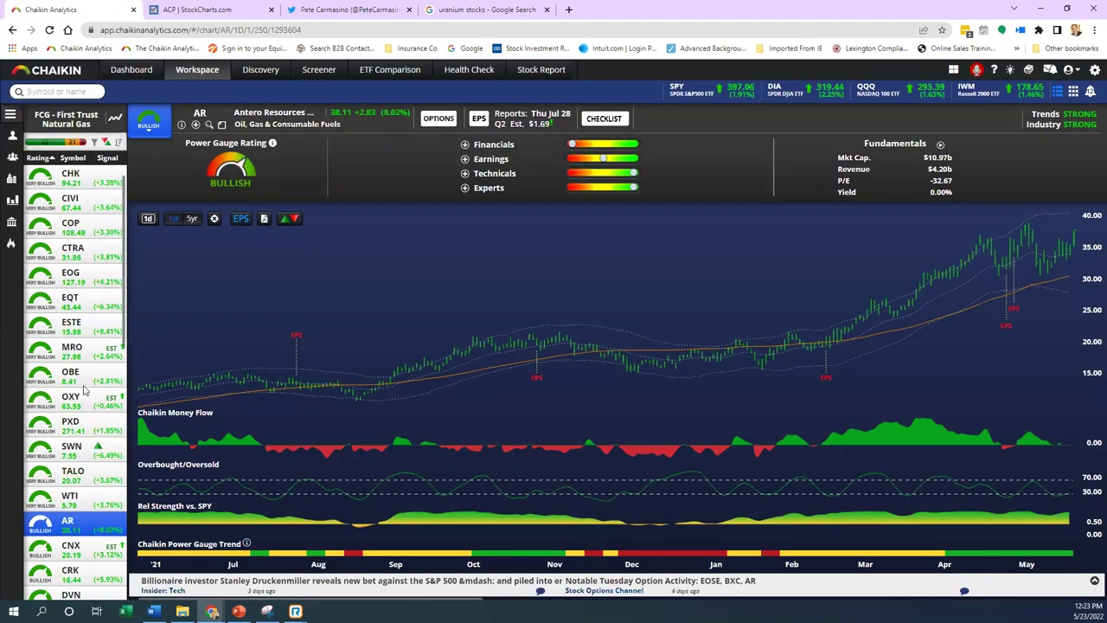
- Open Devon Energy (DVN) from the watchlist and dismiss its Sep 21 2021 data card
scroll(84, 391, "down", 2)
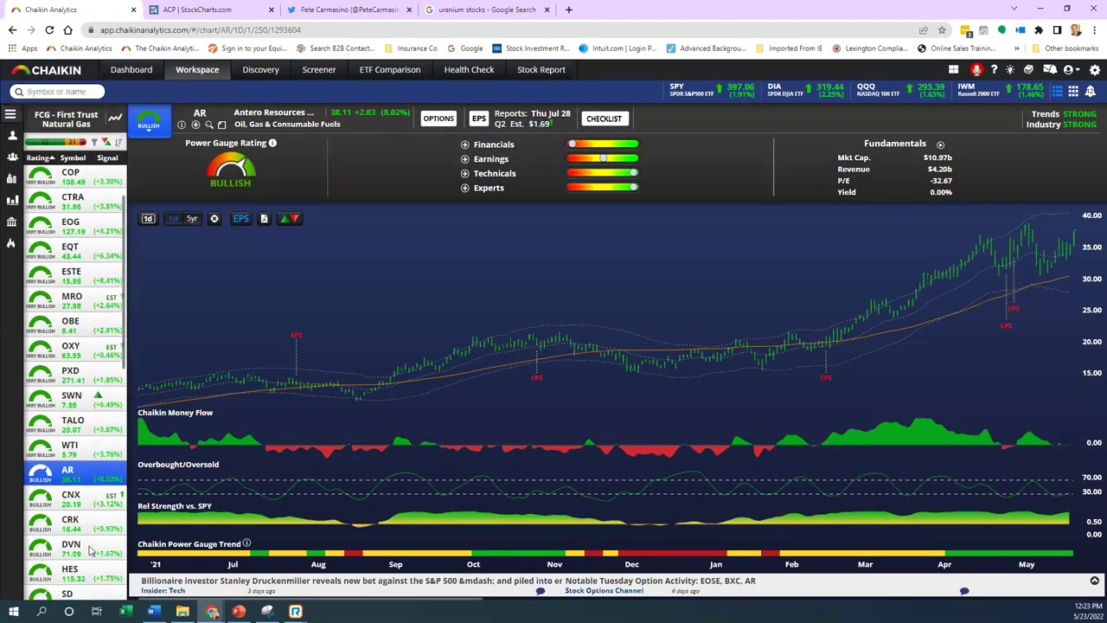
left_click(91, 549)
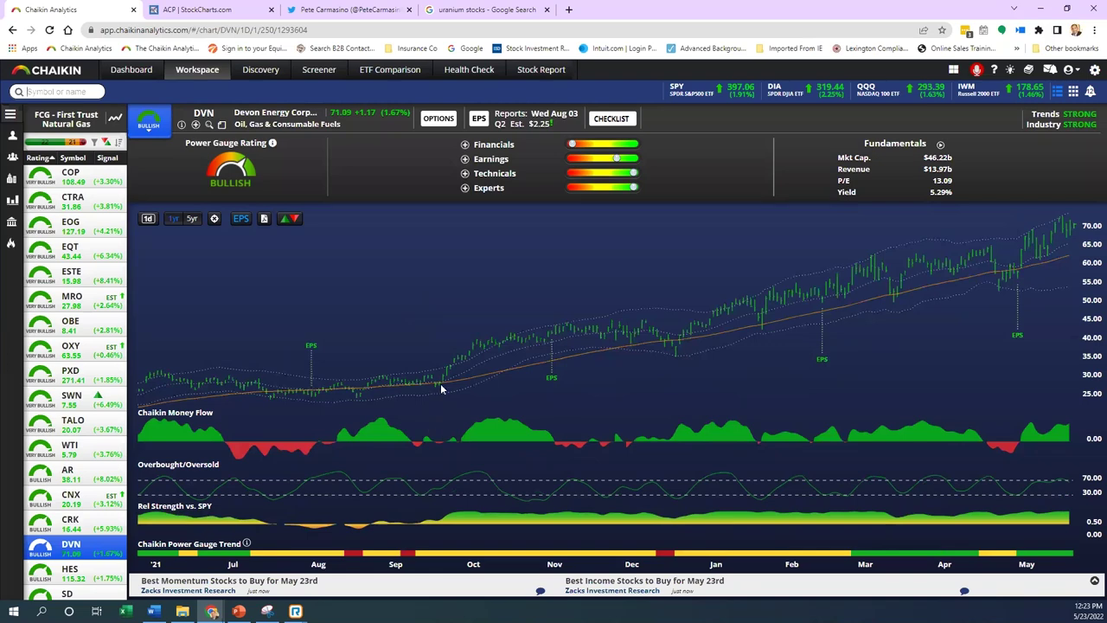
left_click(440, 389)
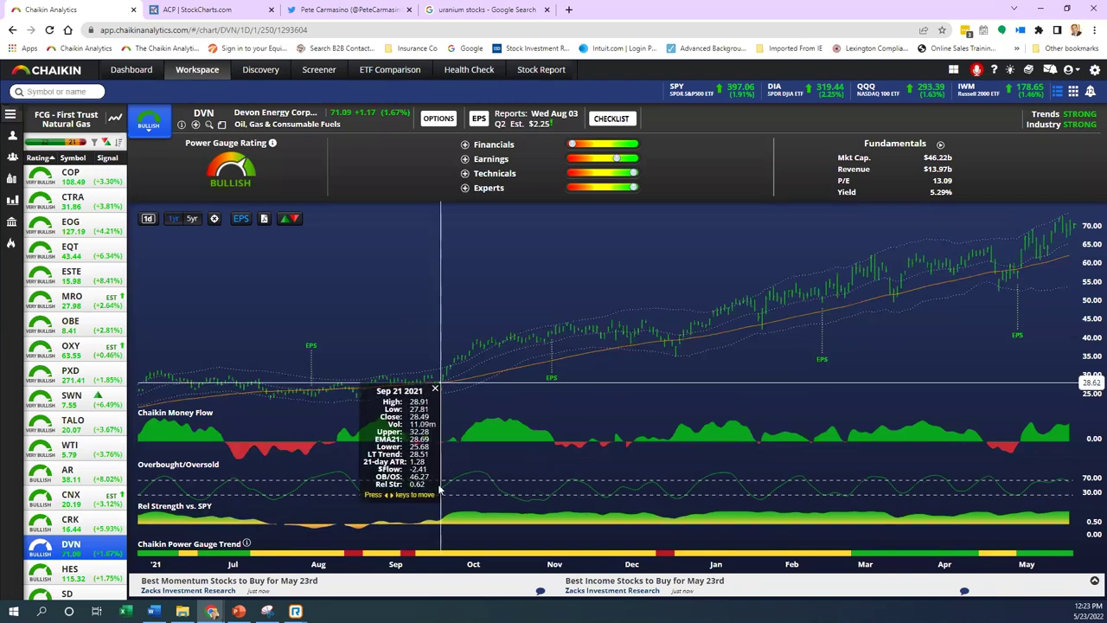
left_click(435, 390)
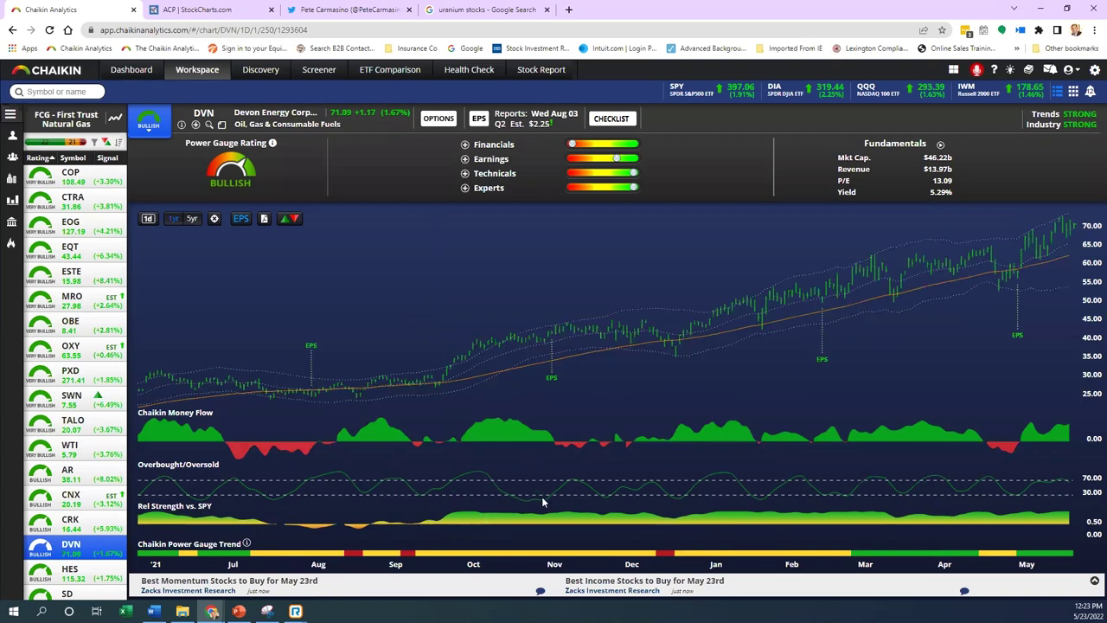
mouse_move(851, 548)
- Load Devon Energy (DVN) in StockCharts, zoom out to June–May, and compress the price scale to 20–90
left_click(209, 11)
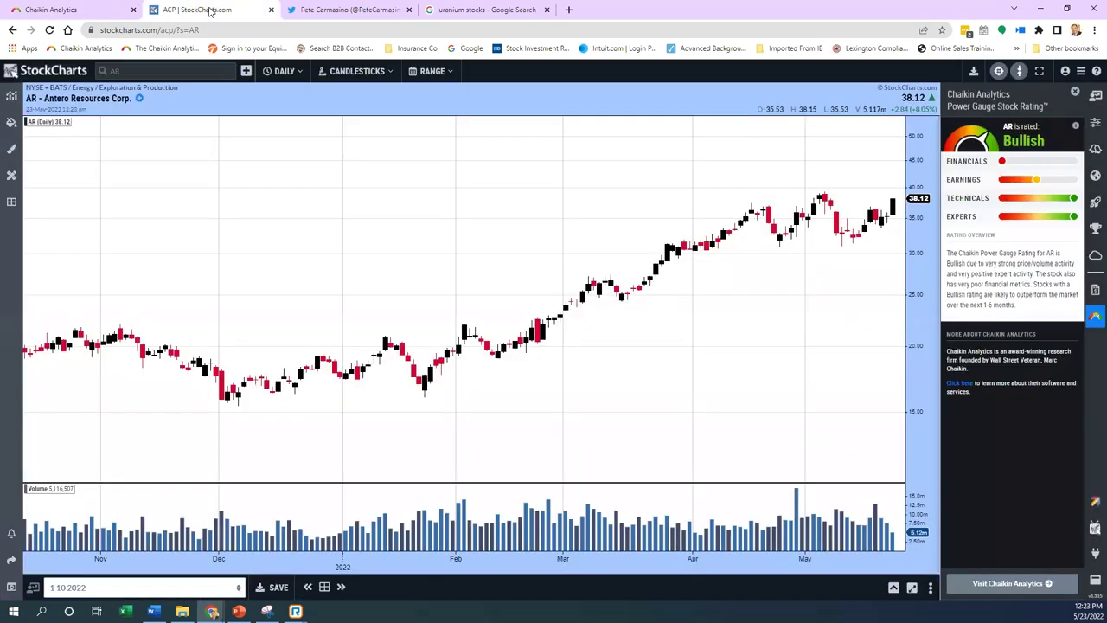
left_click(160, 72)
type("cvn")
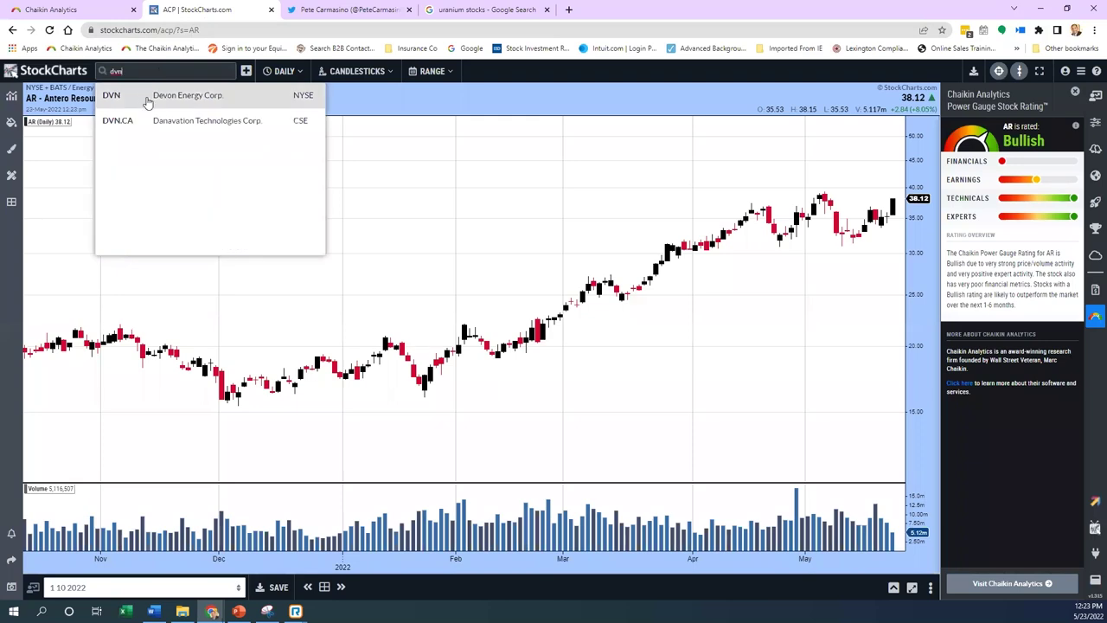
left_click(147, 100)
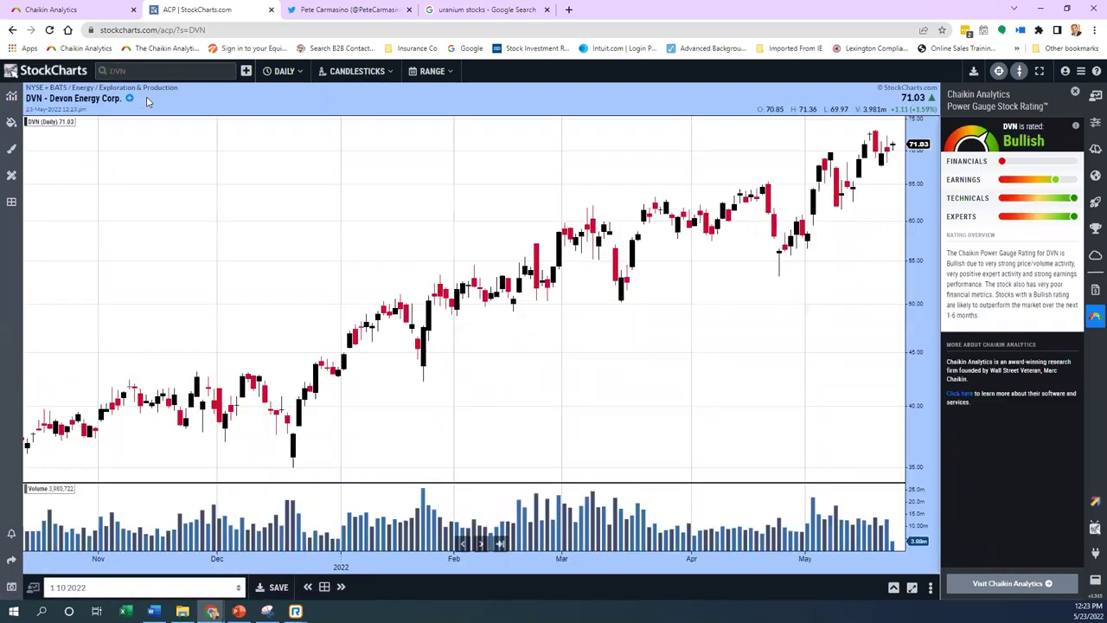
scroll(645, 313, "down", 5)
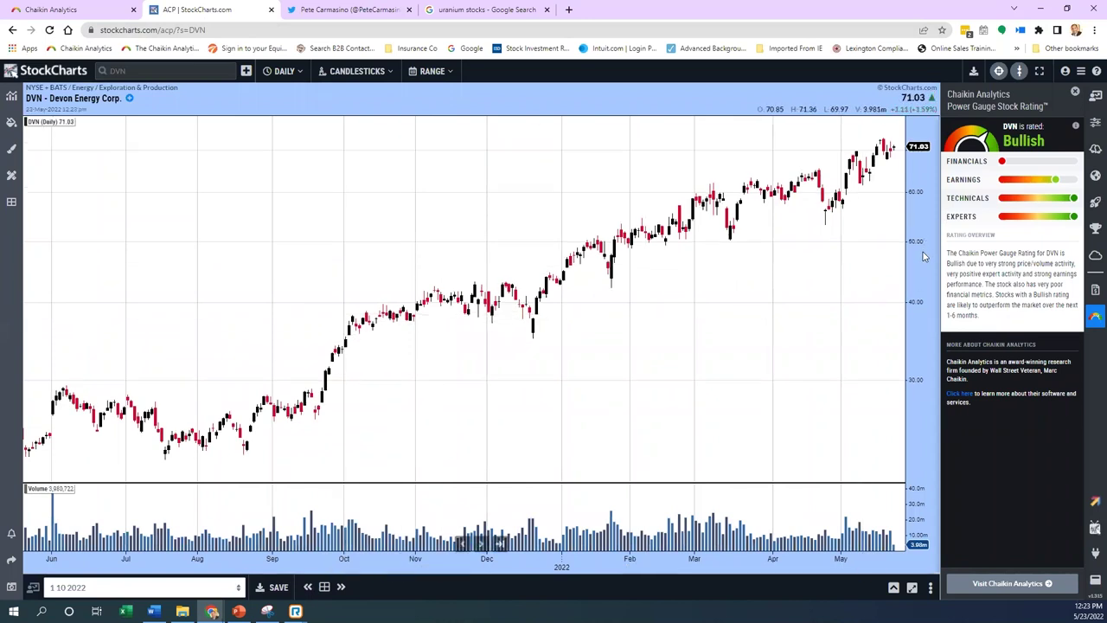
left_click_drag(923, 256, 923, 323)
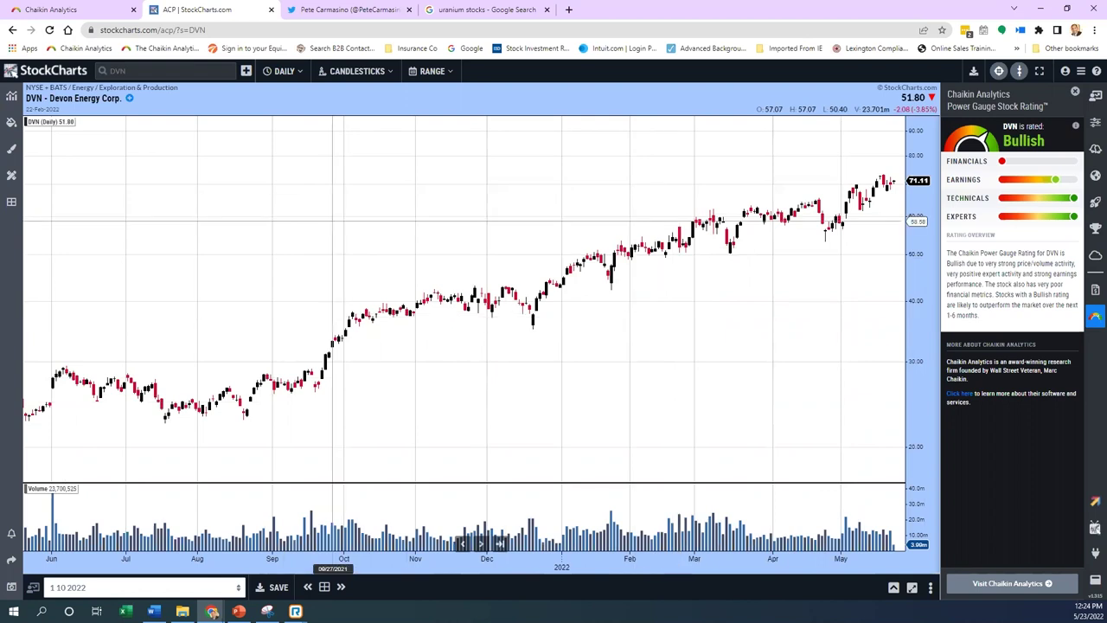
- Open Hess Corporation (HES) from the Chaikin watchlist
left_click(51, 9)
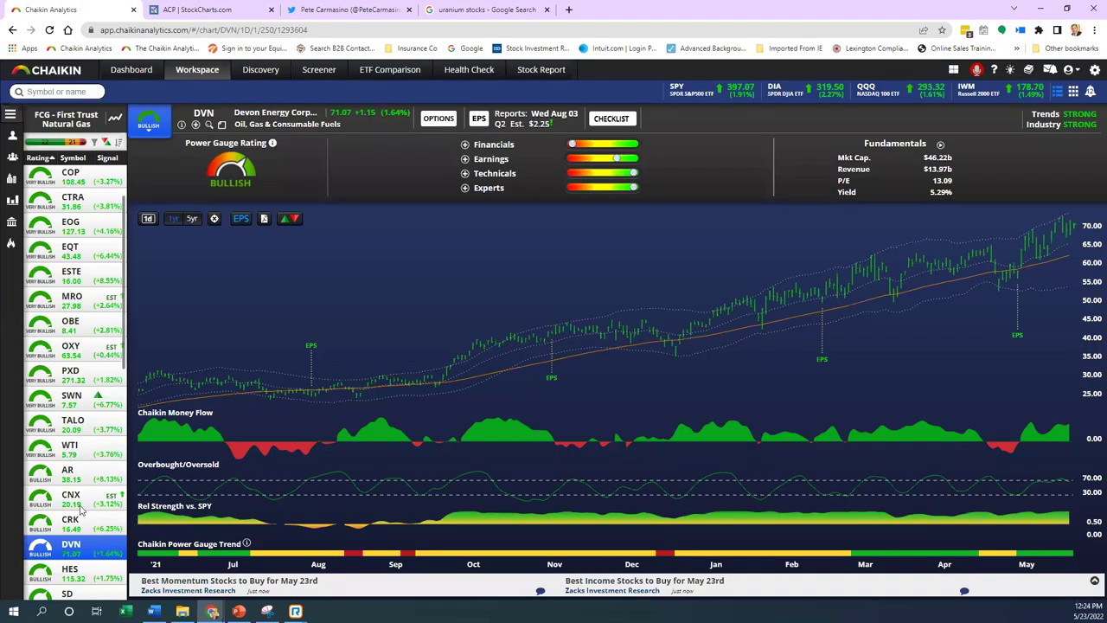
scroll(82, 511, "down", 1)
left_click(95, 552)
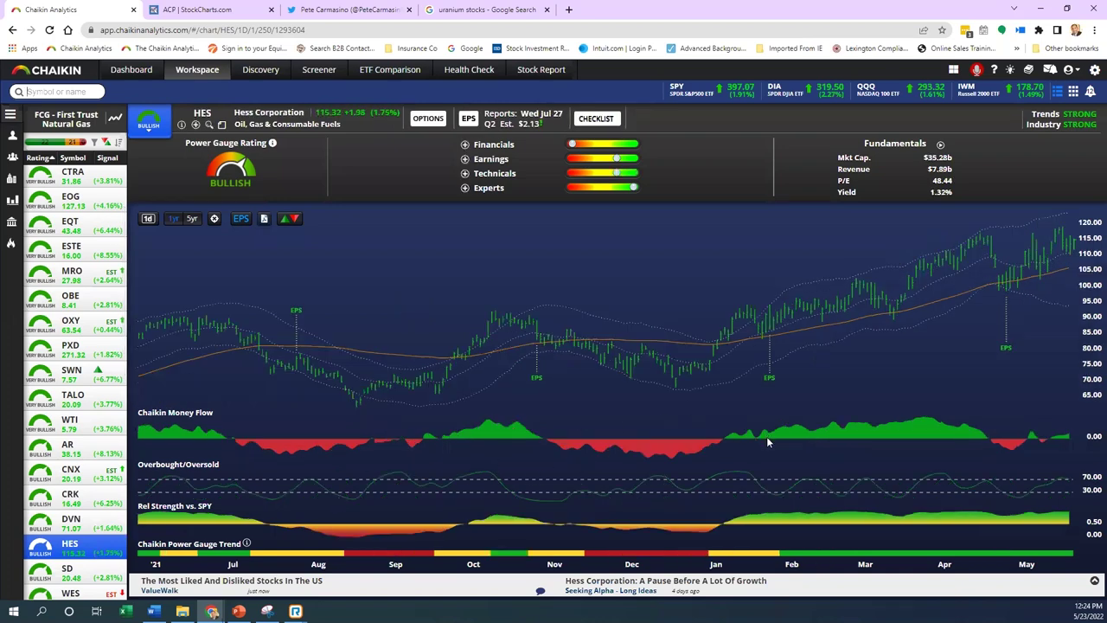
- Check HES price data for Jan 06 and Feb 08 2022, closing each data box, then open CNX
left_click(720, 346)
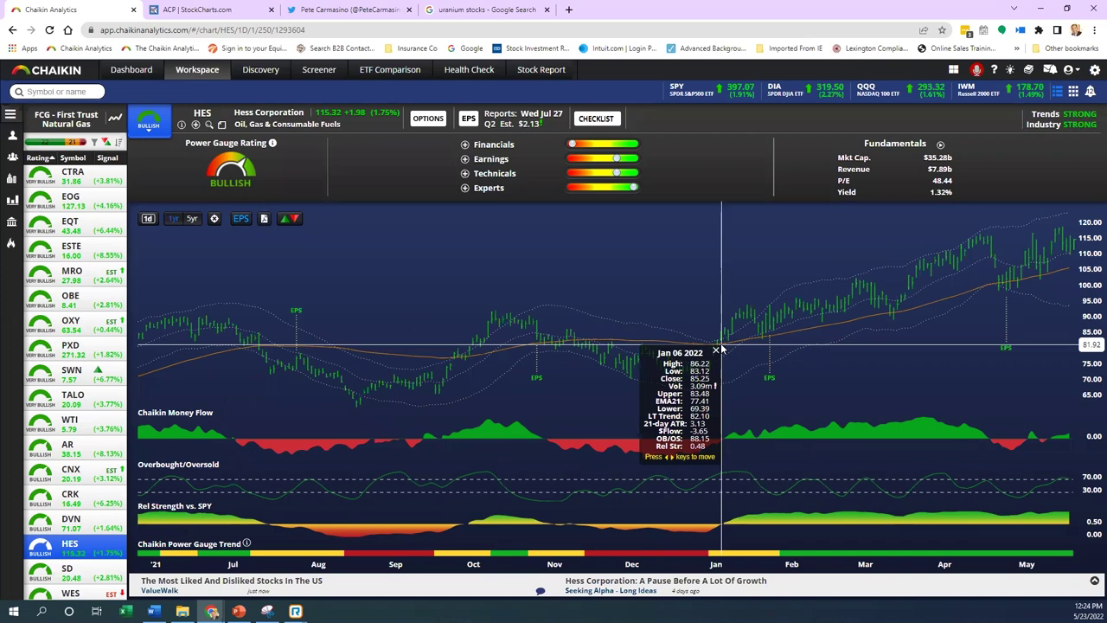
left_click(717, 350)
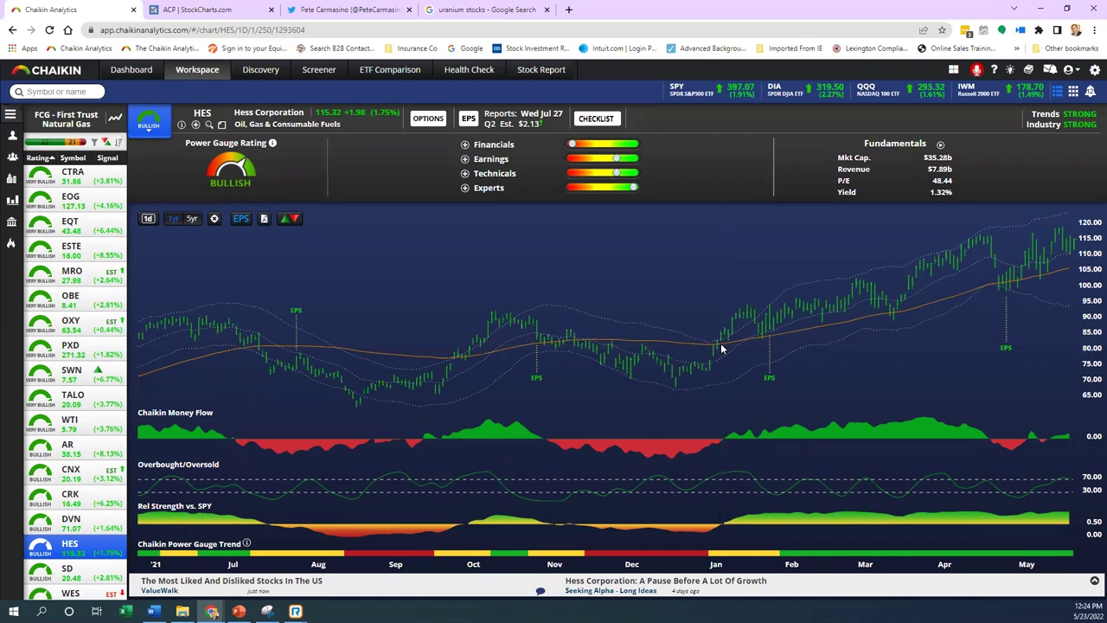
left_click(769, 342)
left_click(782, 335)
left_click(803, 326)
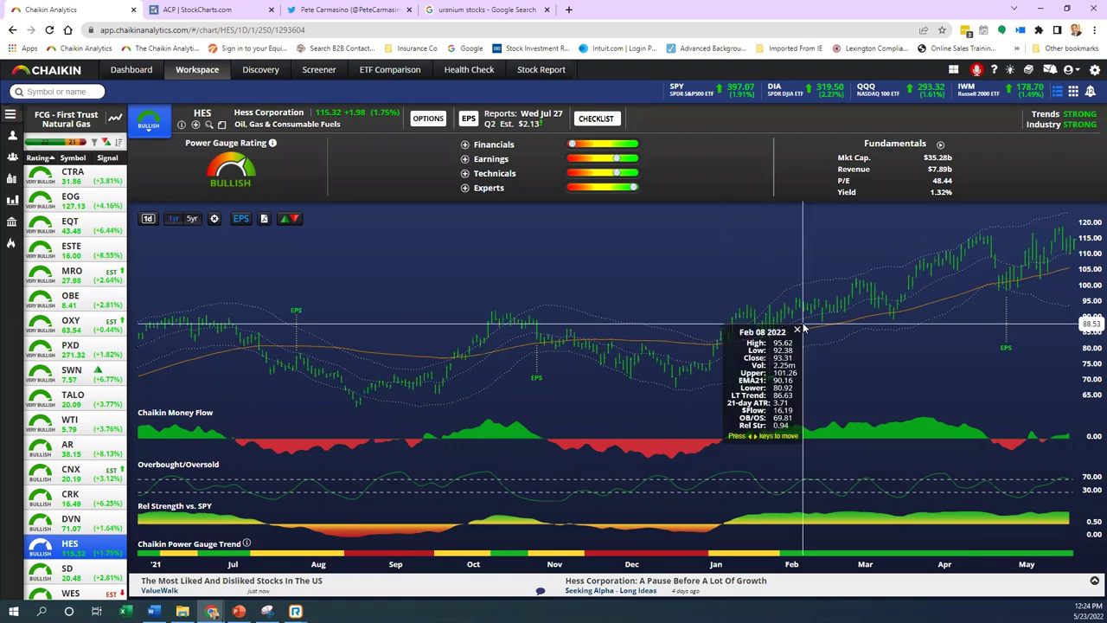
left_click(784, 350)
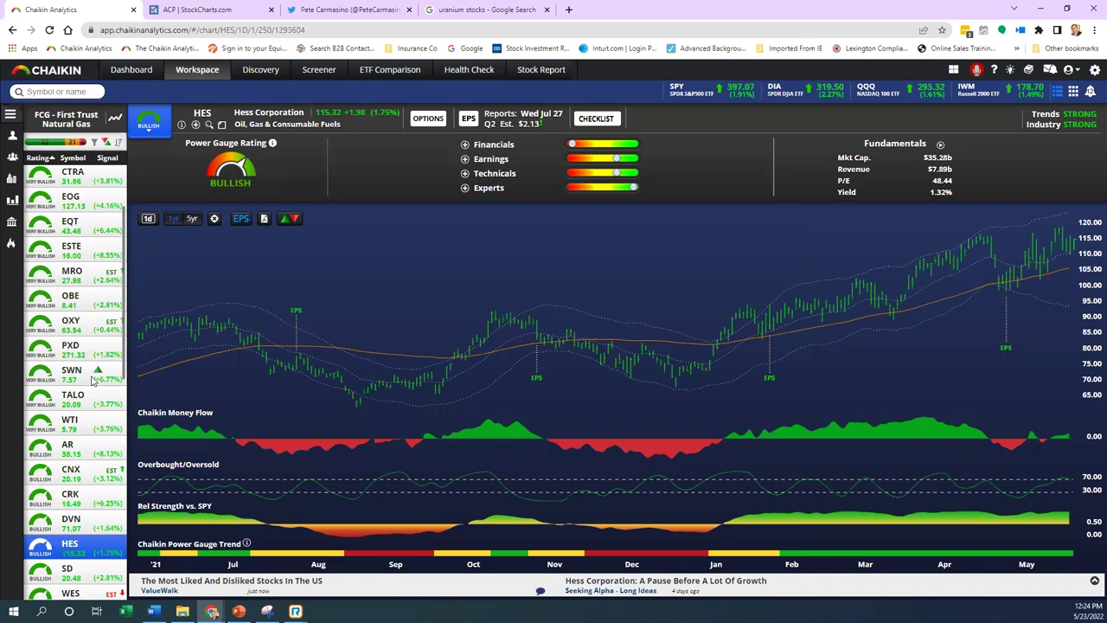
left_click(89, 480)
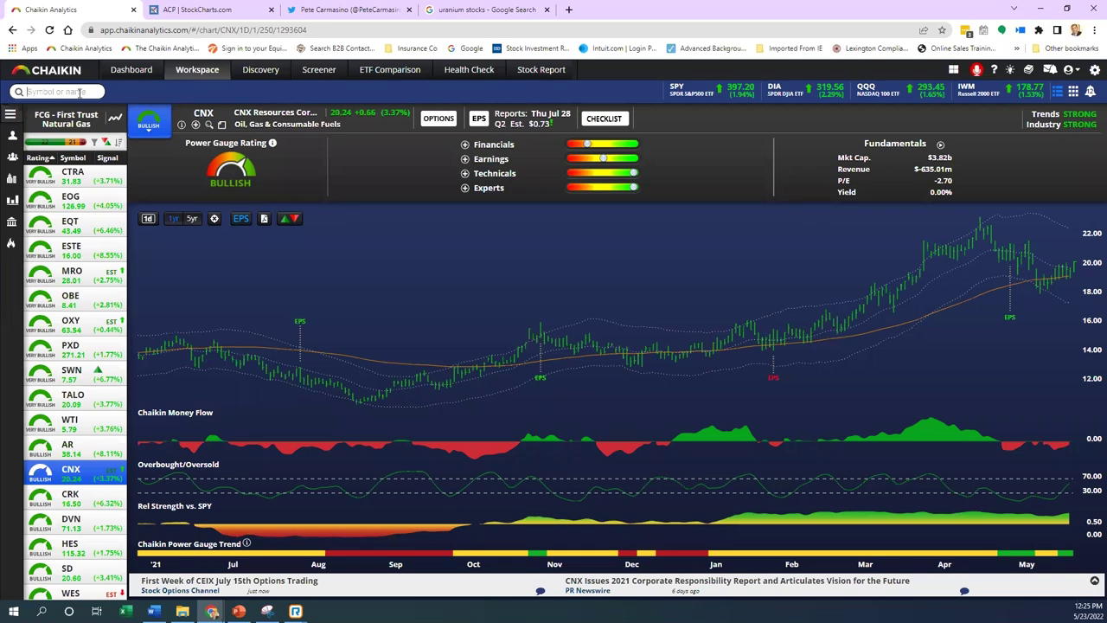
- Chart the United States Natural Gas Fund (UNG) and read its Mar 16 and May 04 2022 prices
type("UNG")
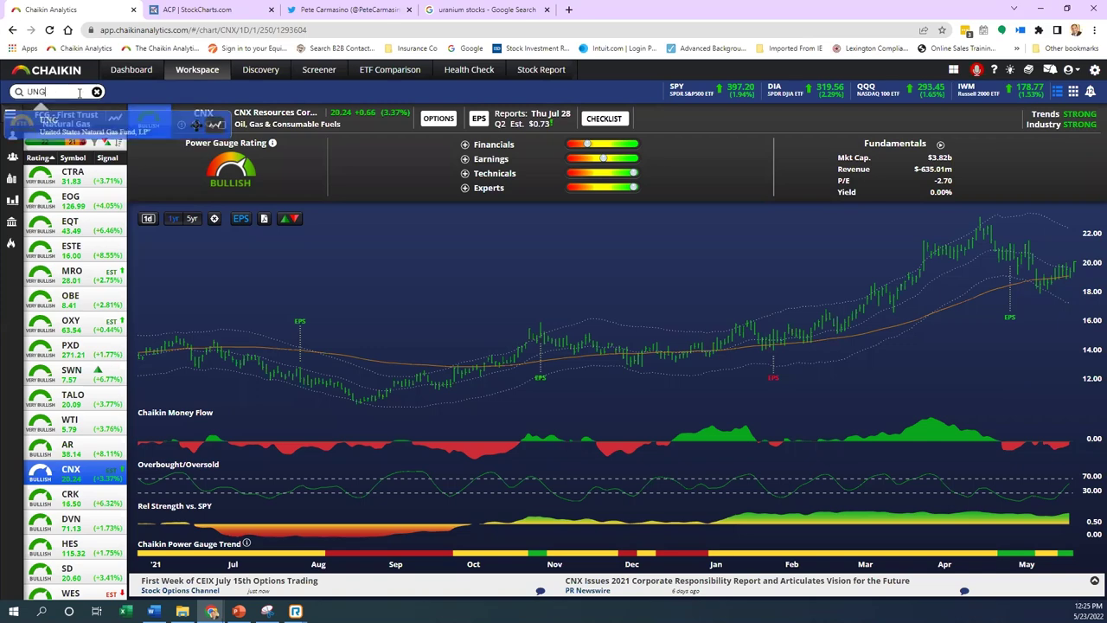
left_click(110, 132)
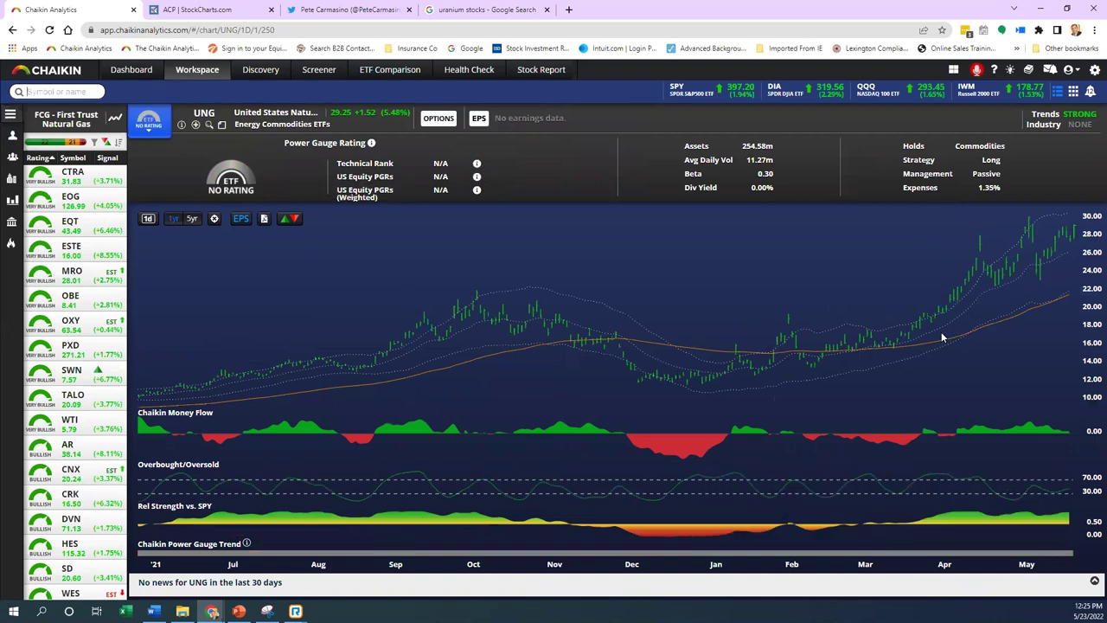
left_click(899, 344)
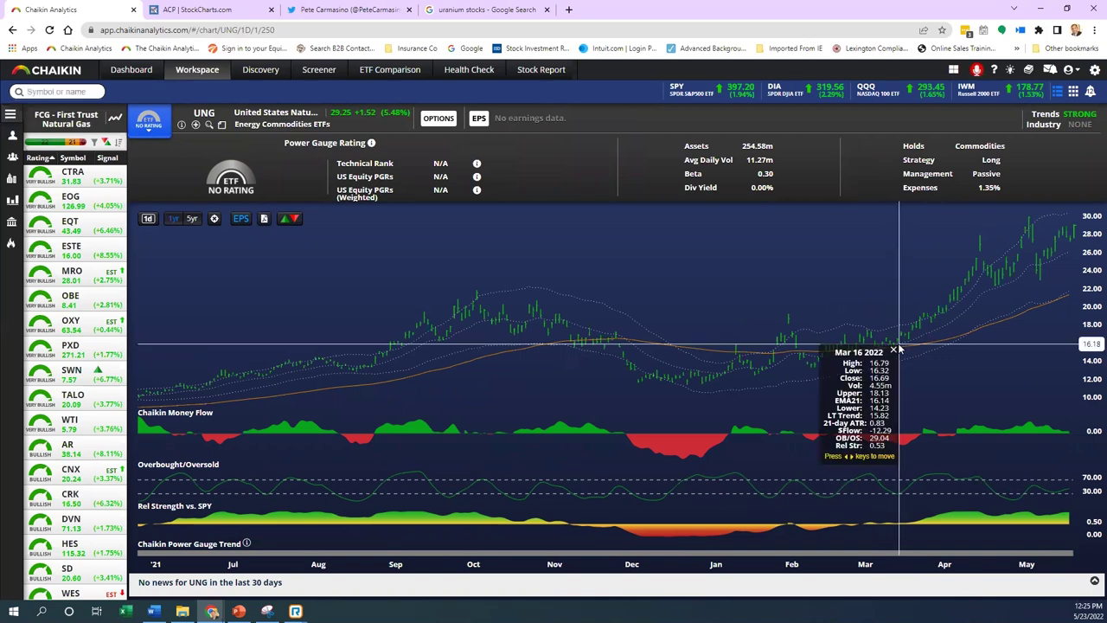
left_click(1028, 223)
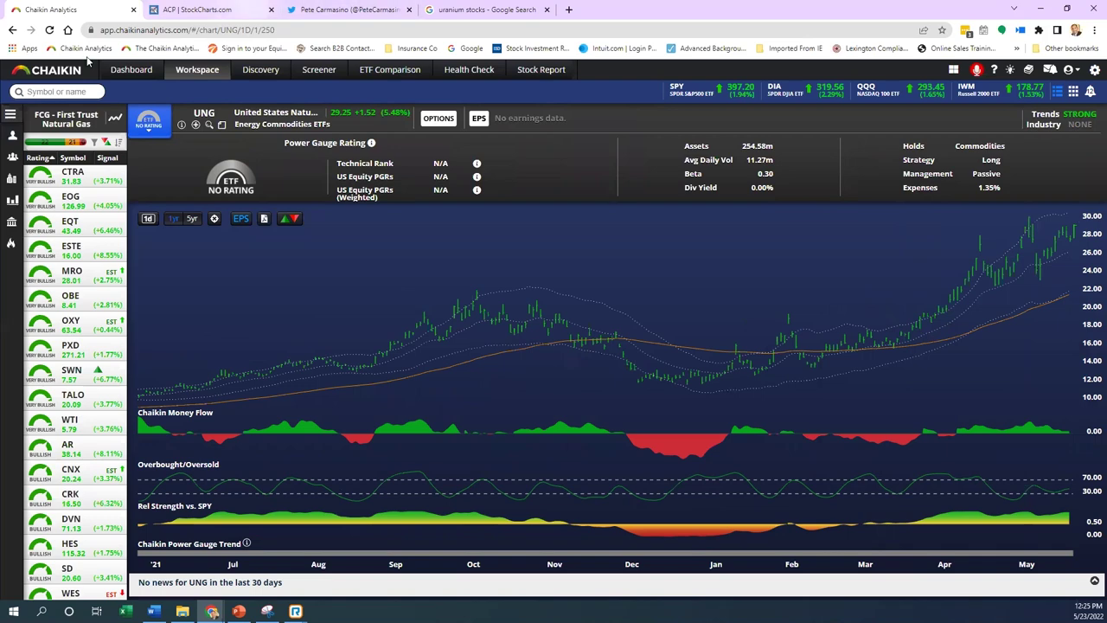
left_click(240, 9)
- Load UNG in StockCharts and switch it to monthly candles spanning 2007–2022
left_click(134, 69)
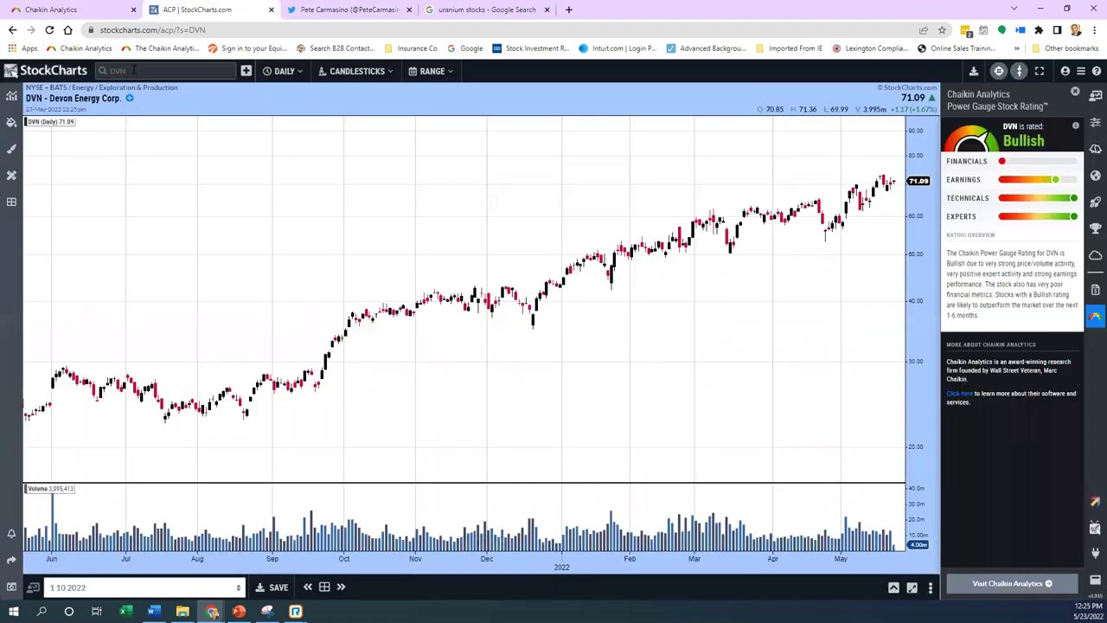
type("ung")
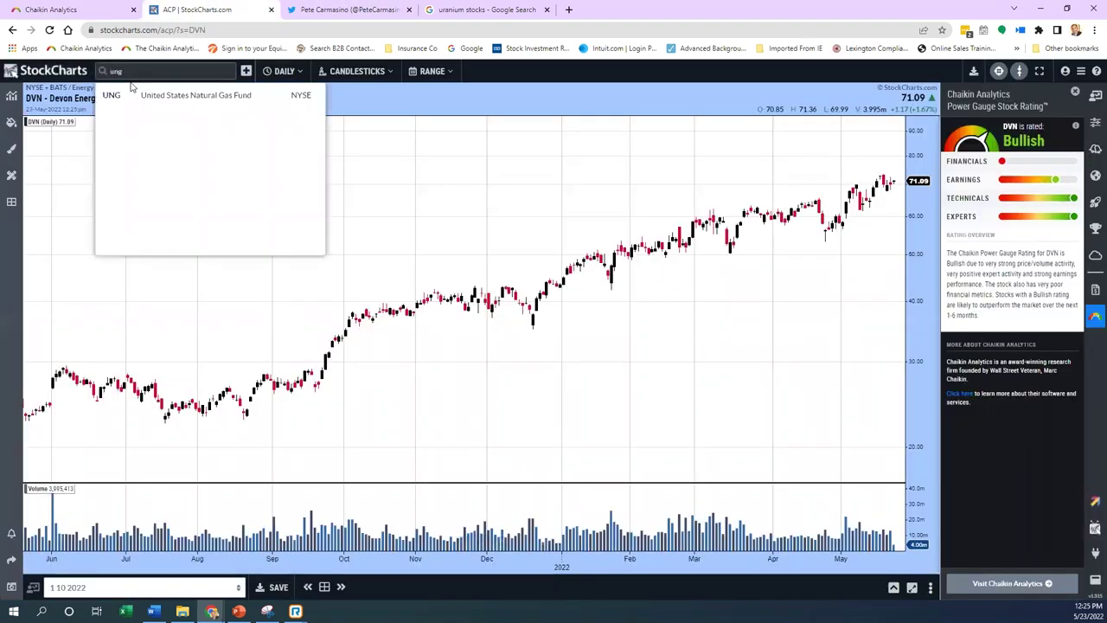
left_click(136, 95)
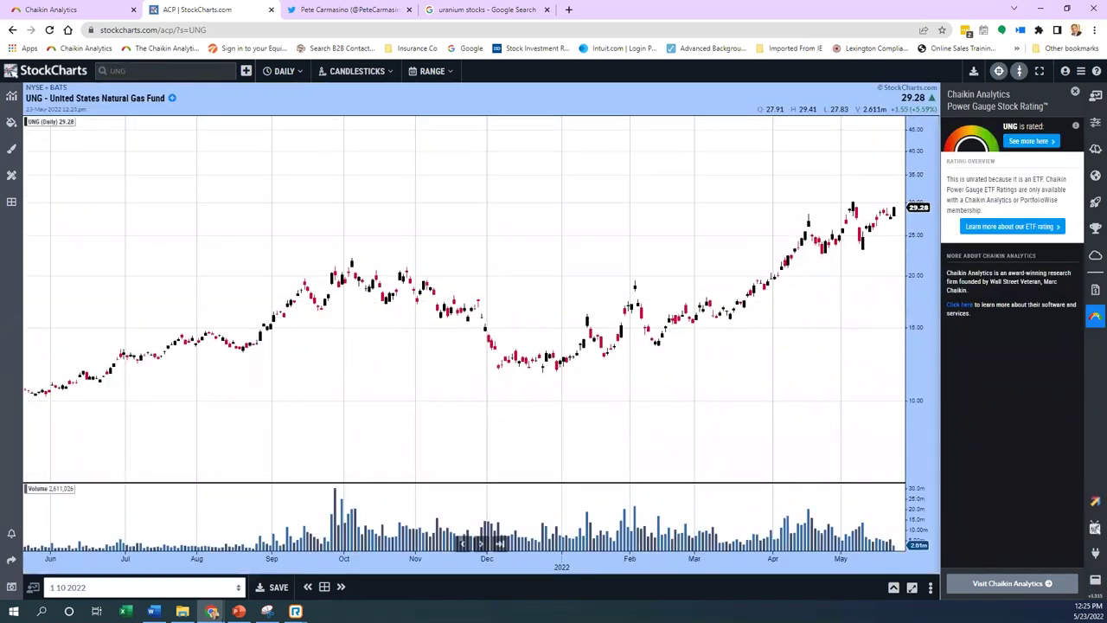
scroll(472, 546, "down", 1)
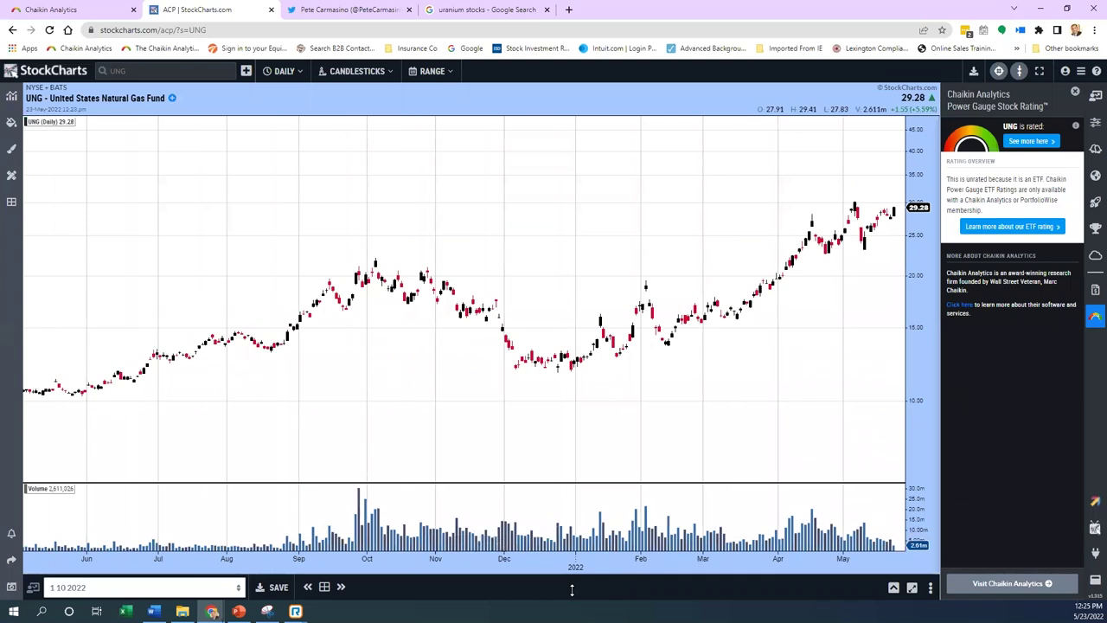
left_click(283, 71)
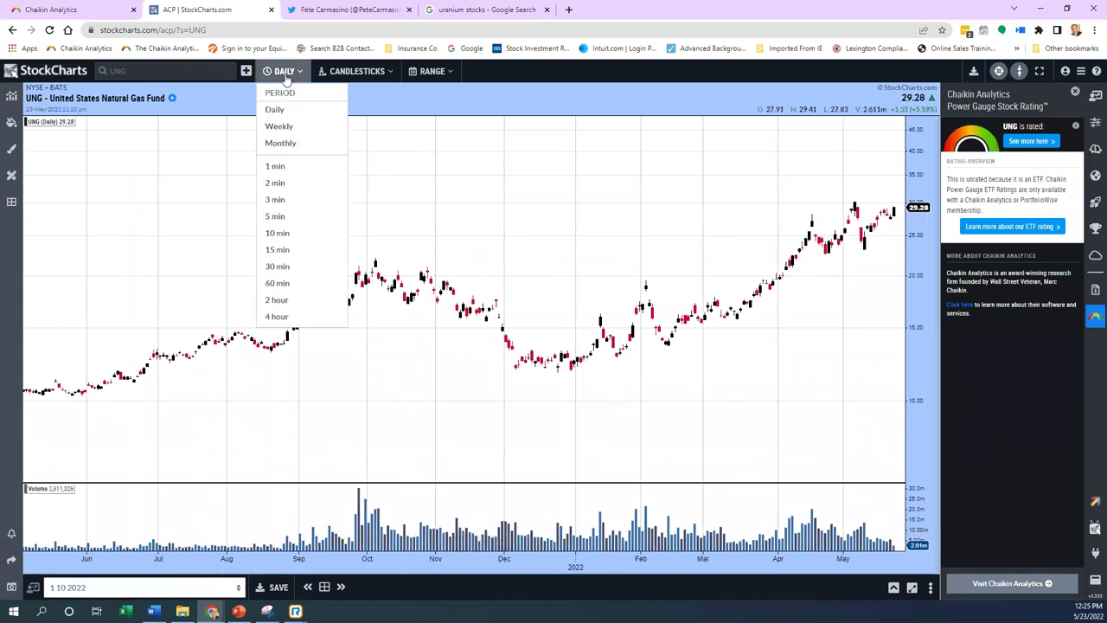
left_click(305, 144)
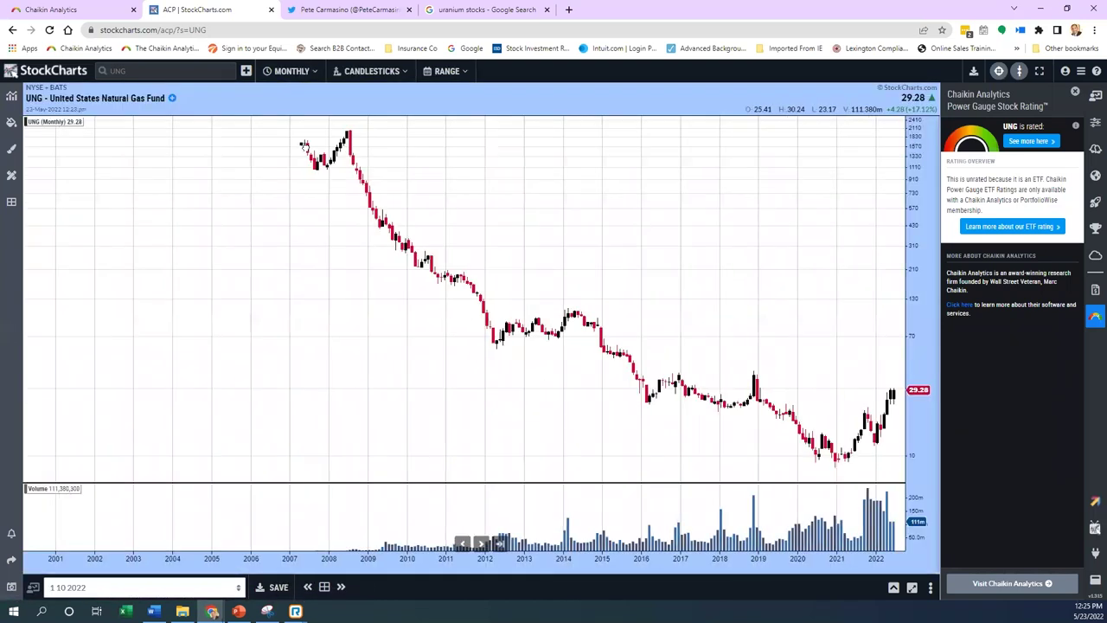